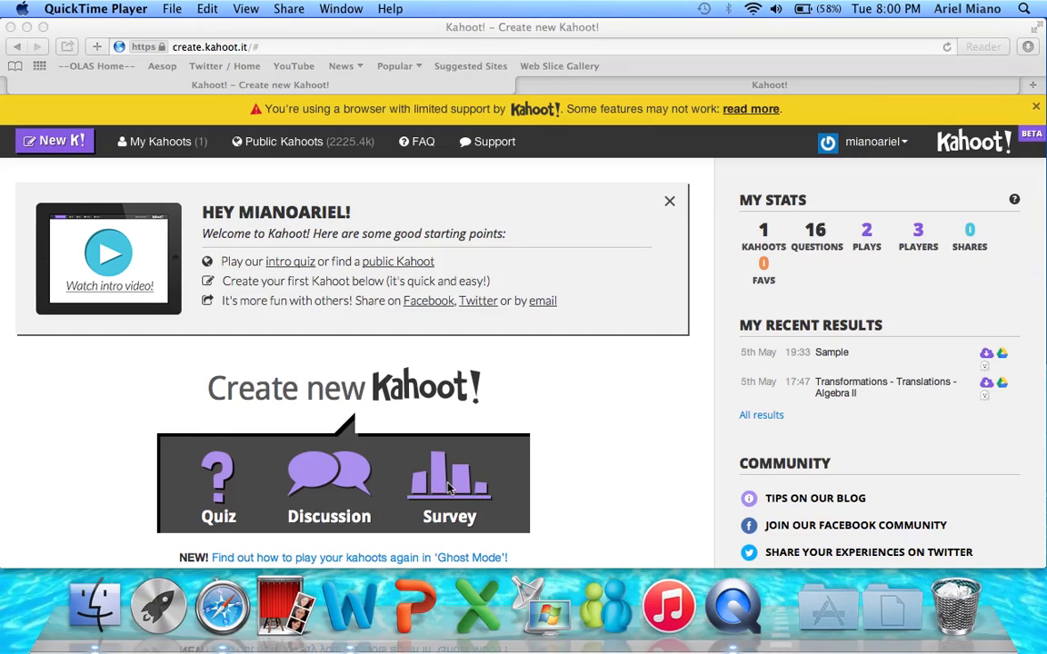
- View the Kahoots created by this account, and browse the featured public Kahoots
left_click(154, 142)
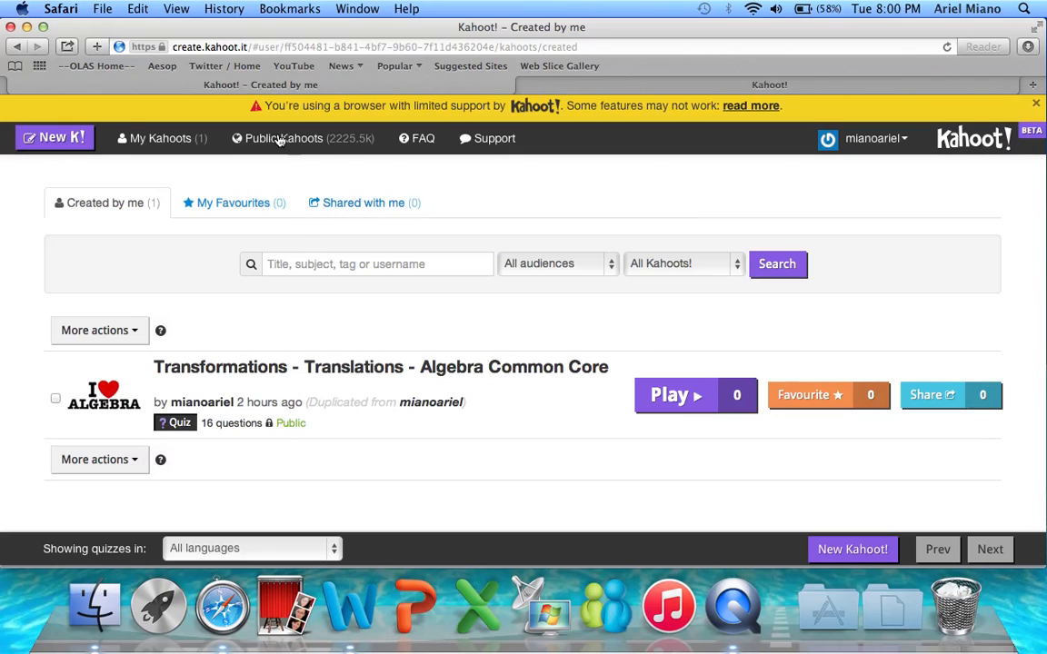
left_click(282, 140)
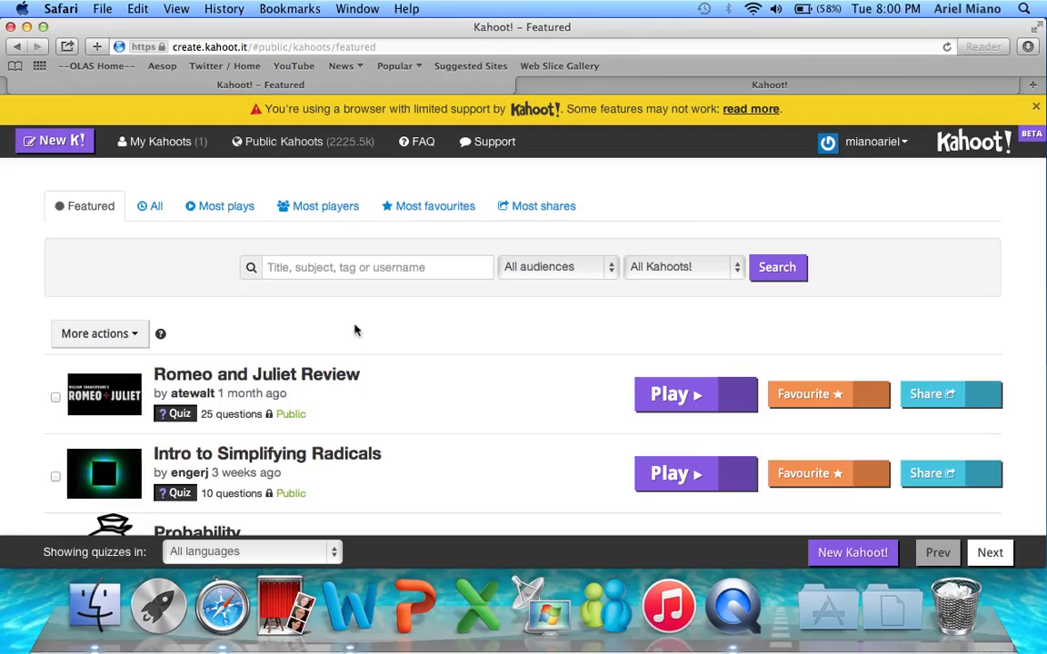
left_click(359, 268)
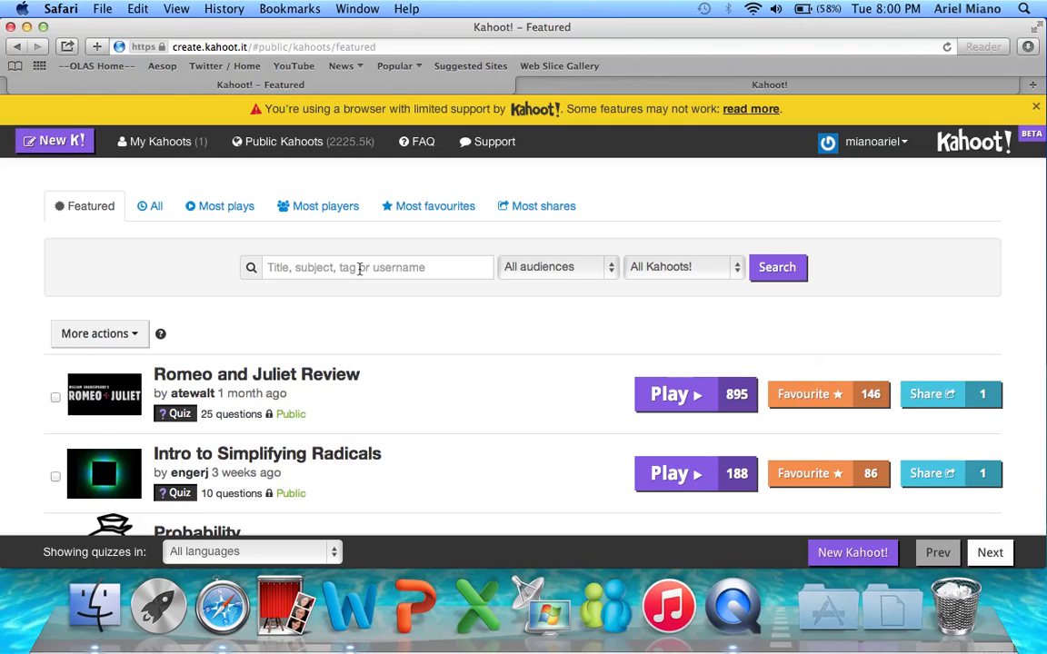
scroll(360, 268, "down", 10)
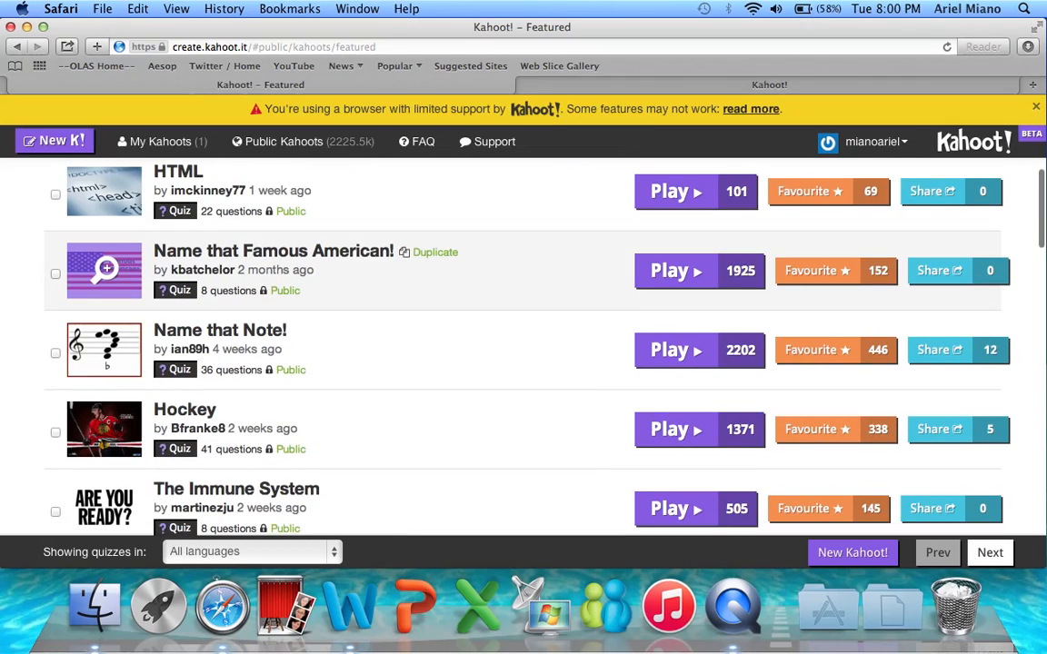
scroll(531, 304, "up", 10)
- Search the public Kahoots for "solving equations"
left_click(386, 264)
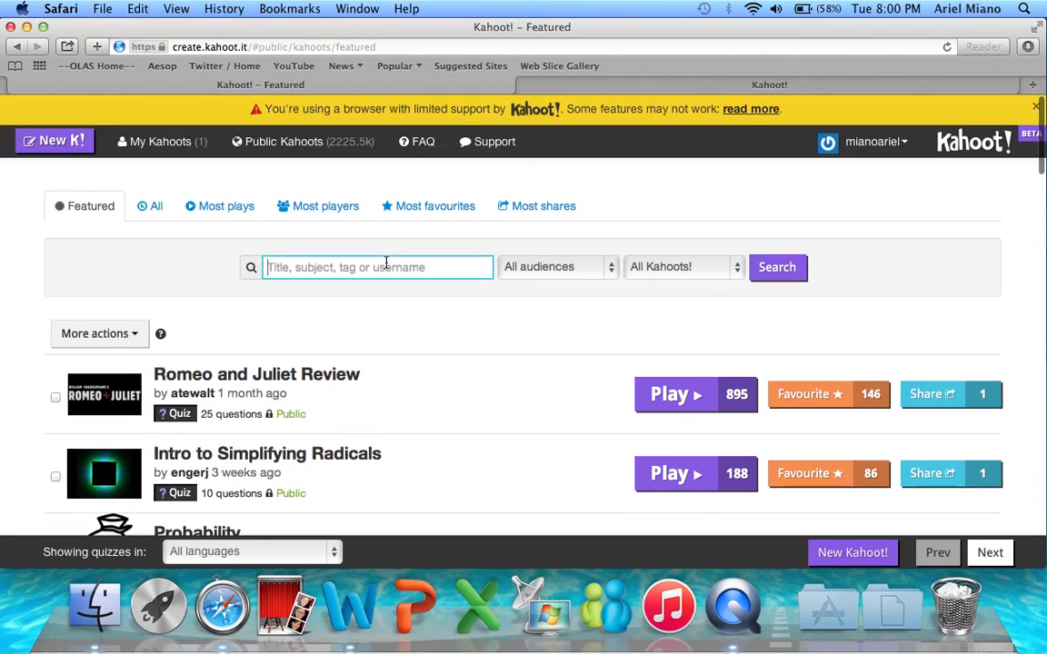
type("solving equatio")
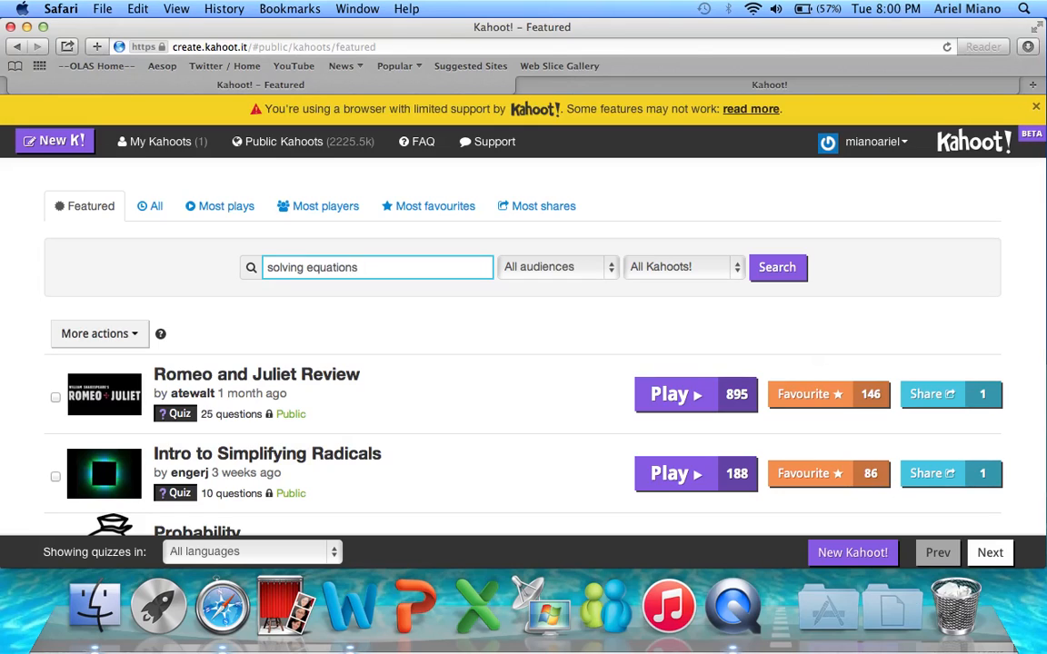
type("ns")
key("Return")
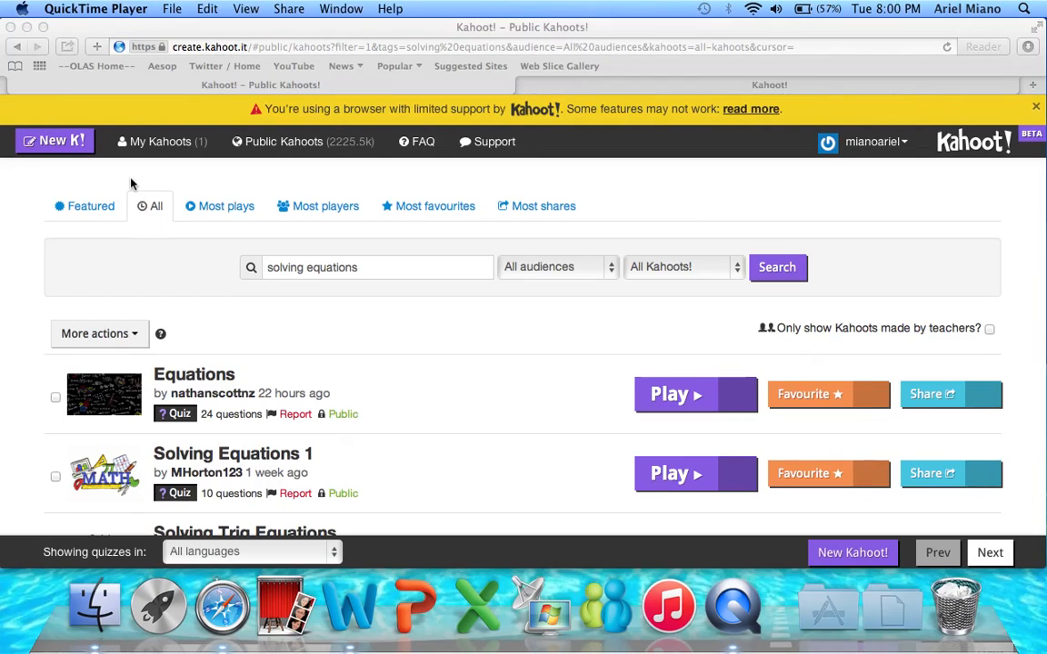
- Browse the public Kahoots found for solving equations and check the options on the Equations quiz
scroll(515, 479, "down", 4)
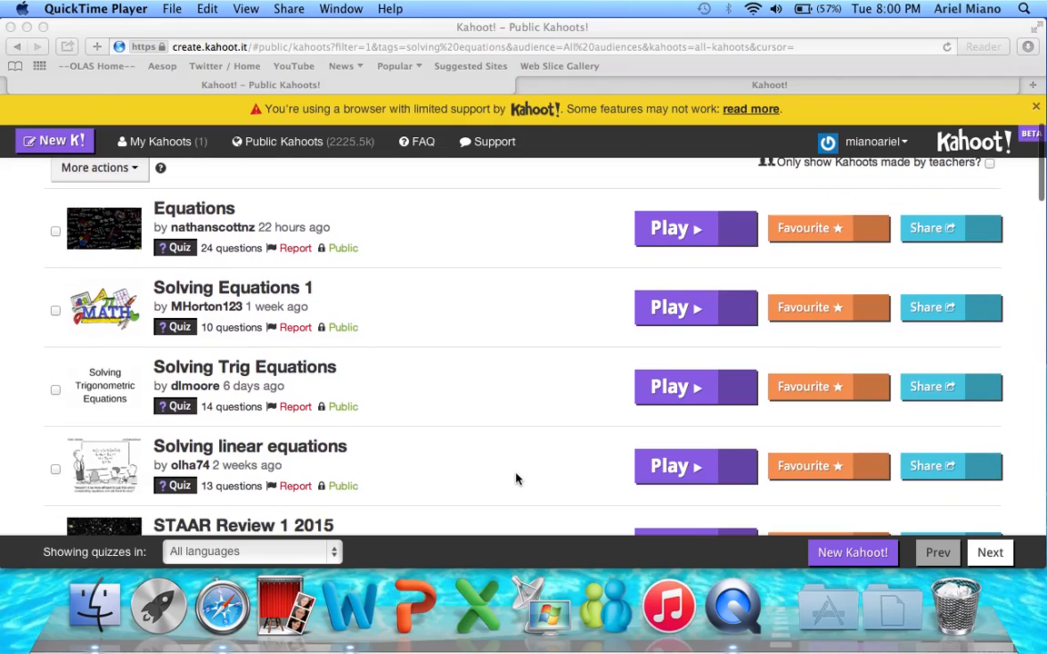
scroll(516, 478, "down", 2)
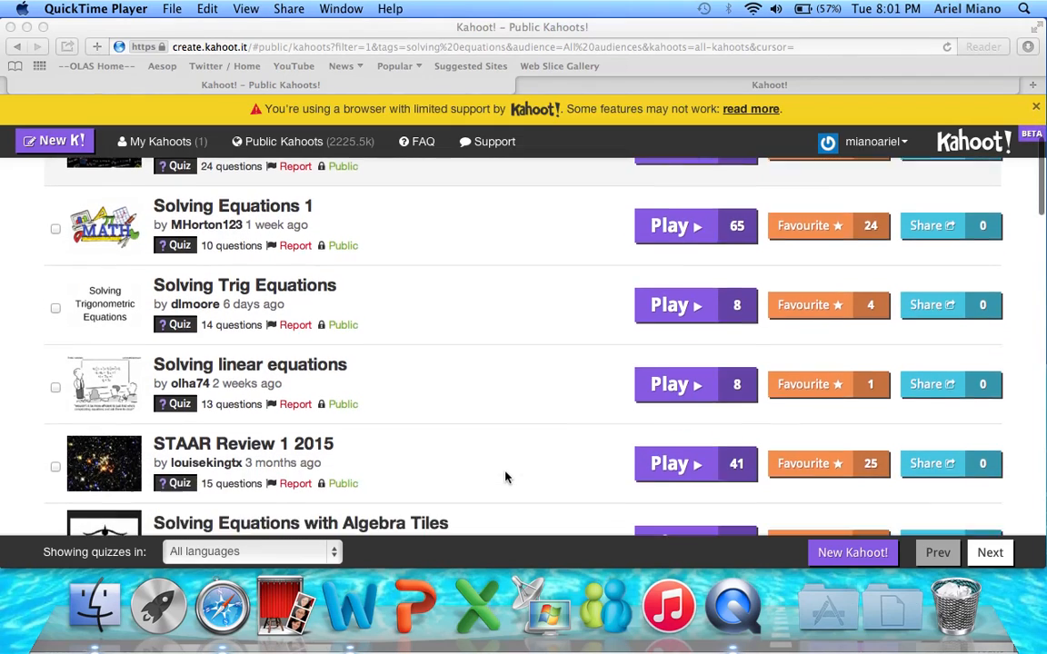
scroll(506, 477, "down", 2)
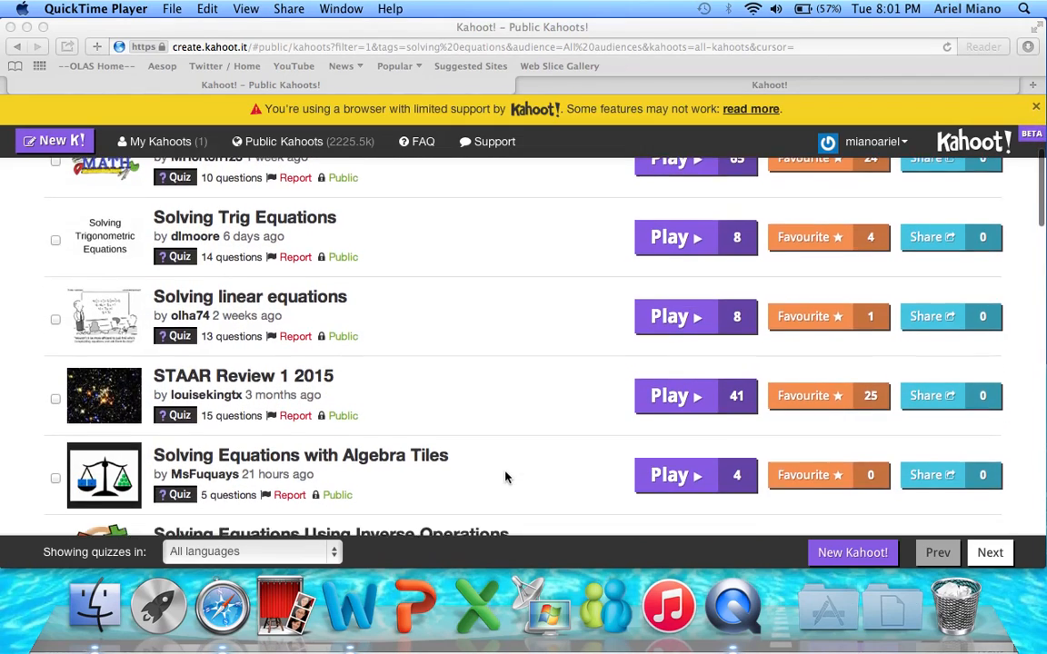
scroll(506, 477, "down", 1)
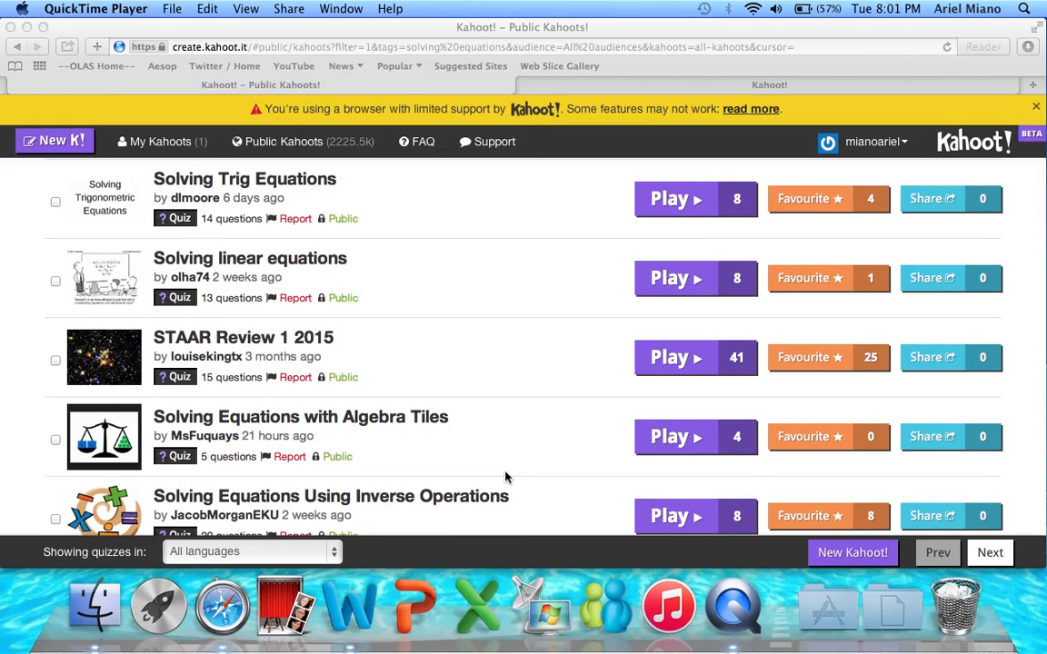
scroll(506, 477, "up", 4)
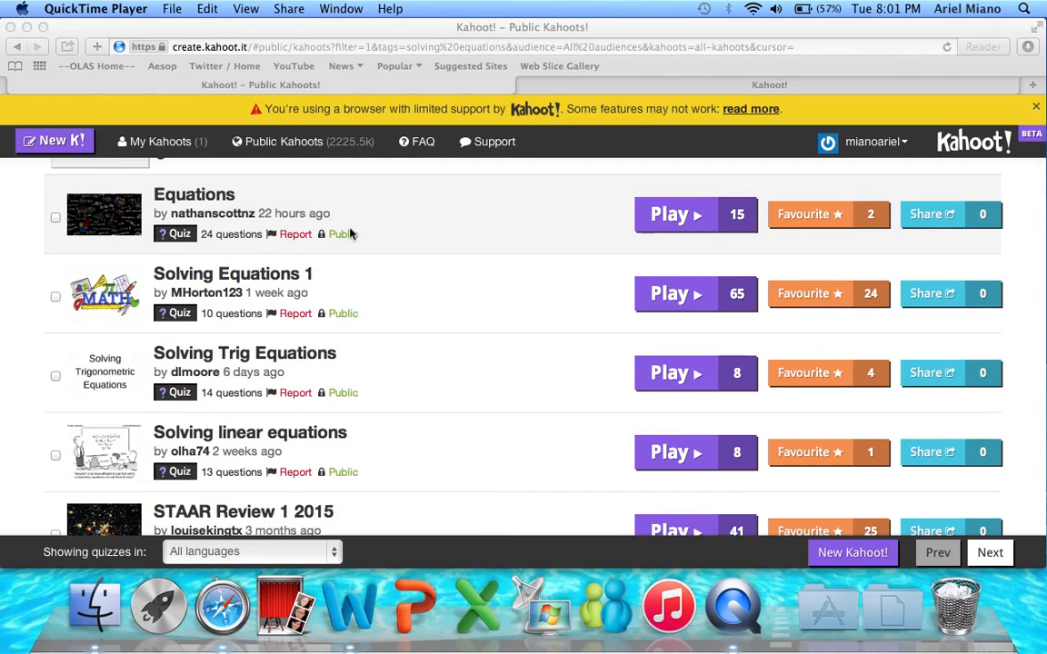
left_click(456, 360)
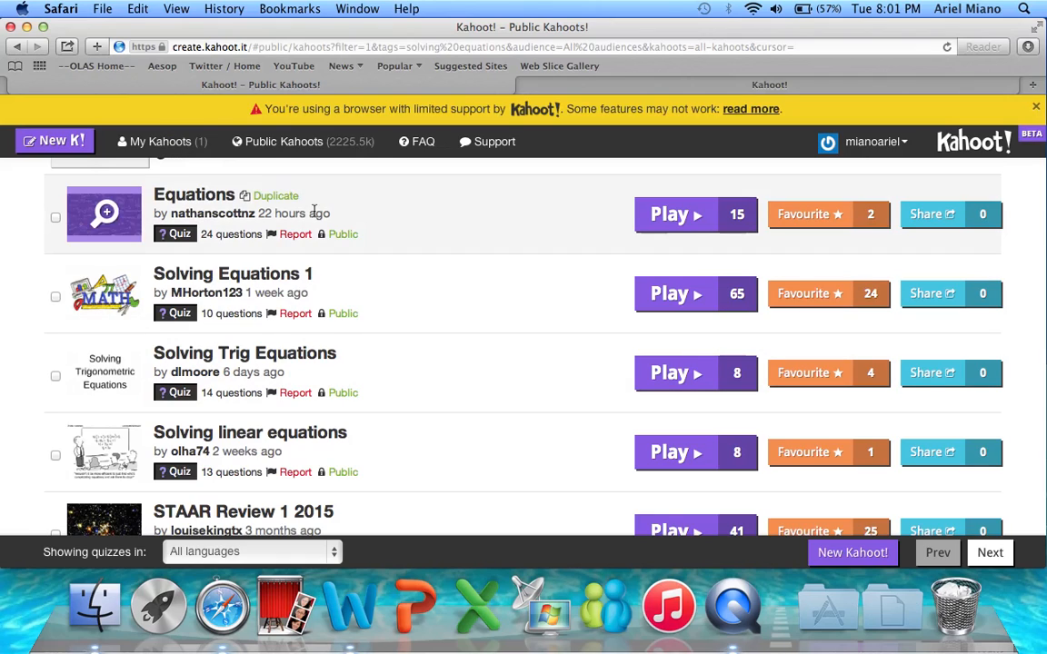
scroll(465, 417, "up", 5)
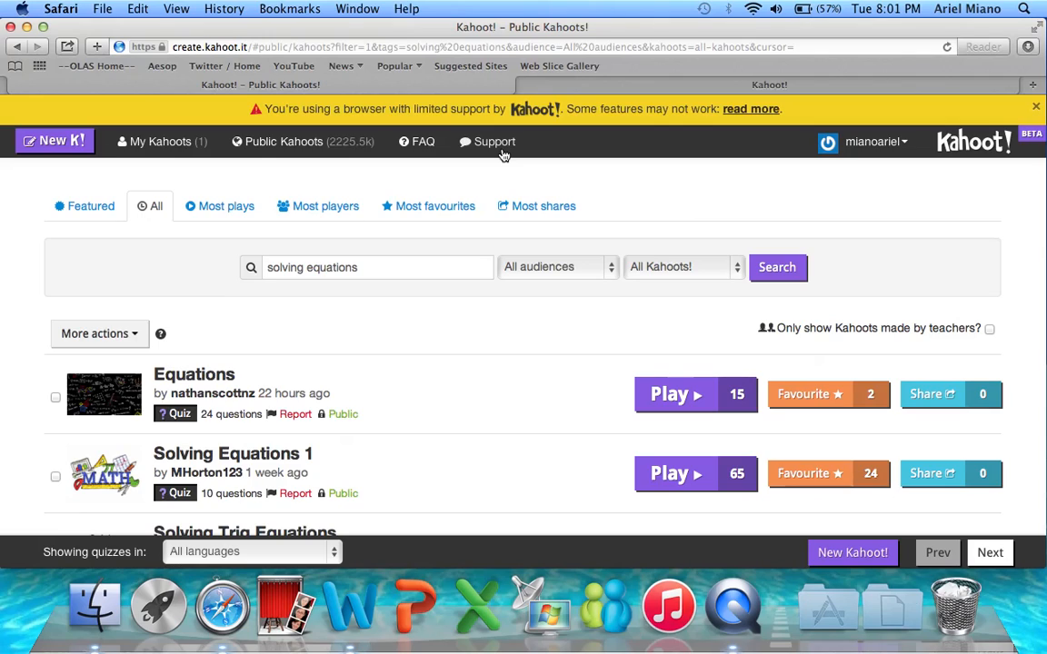
- Return to the home page and create a new quiz named "Sample"
left_click(963, 146)
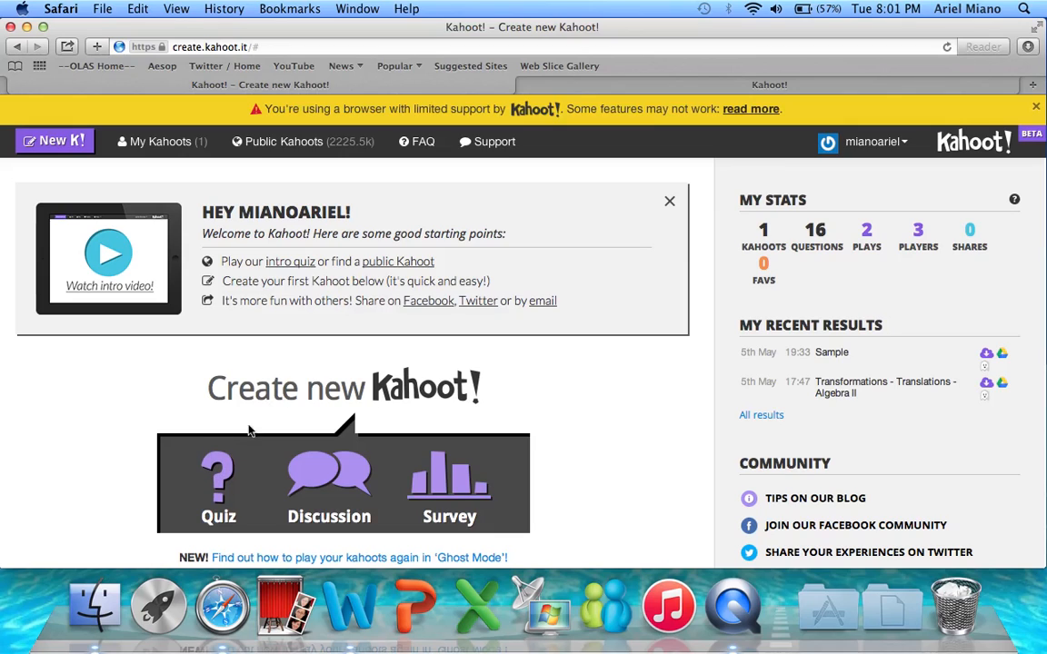
left_click(219, 484)
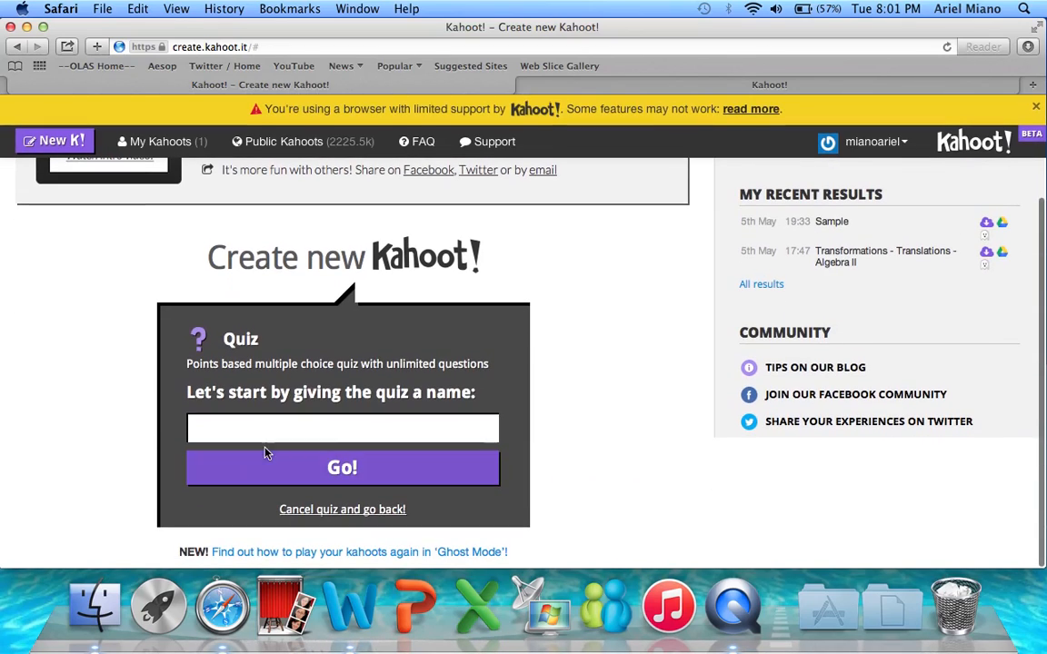
type("Sa")
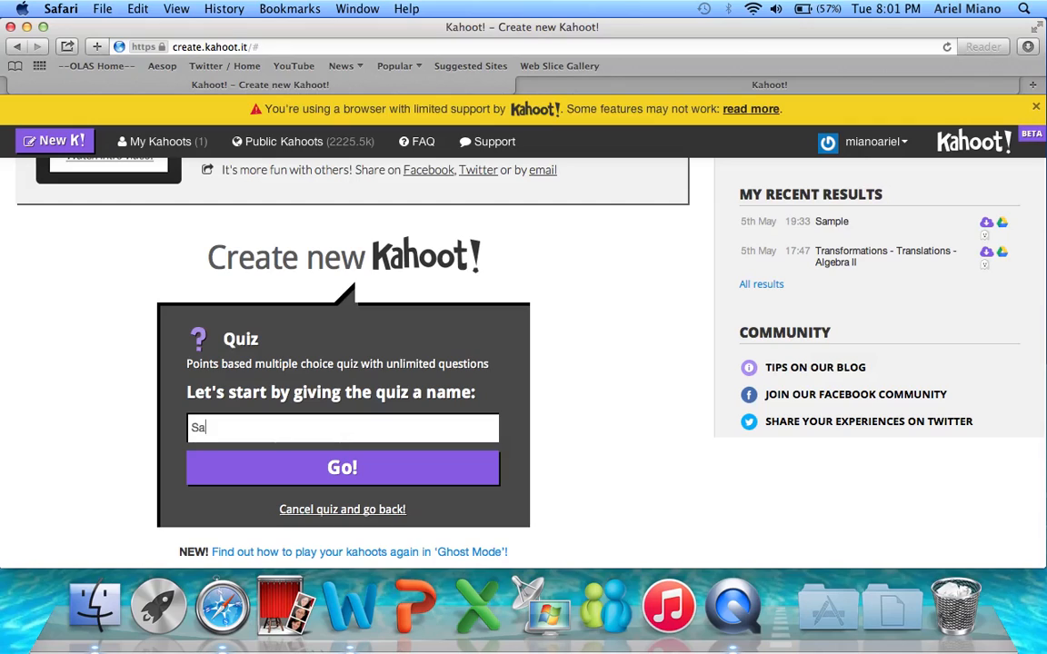
type("mlle")
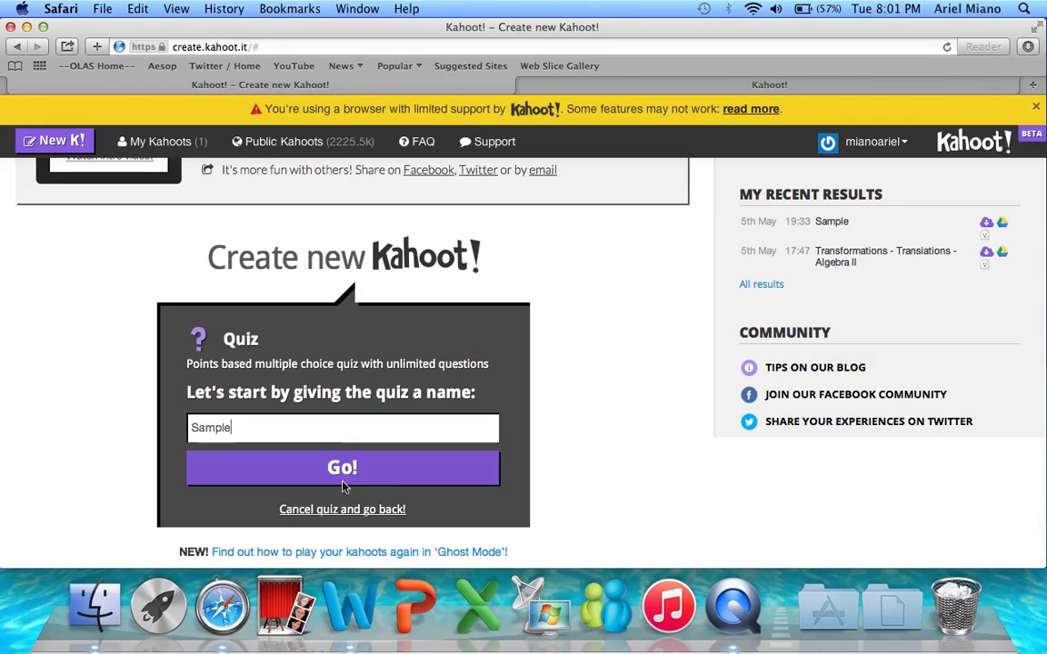
left_click(394, 479)
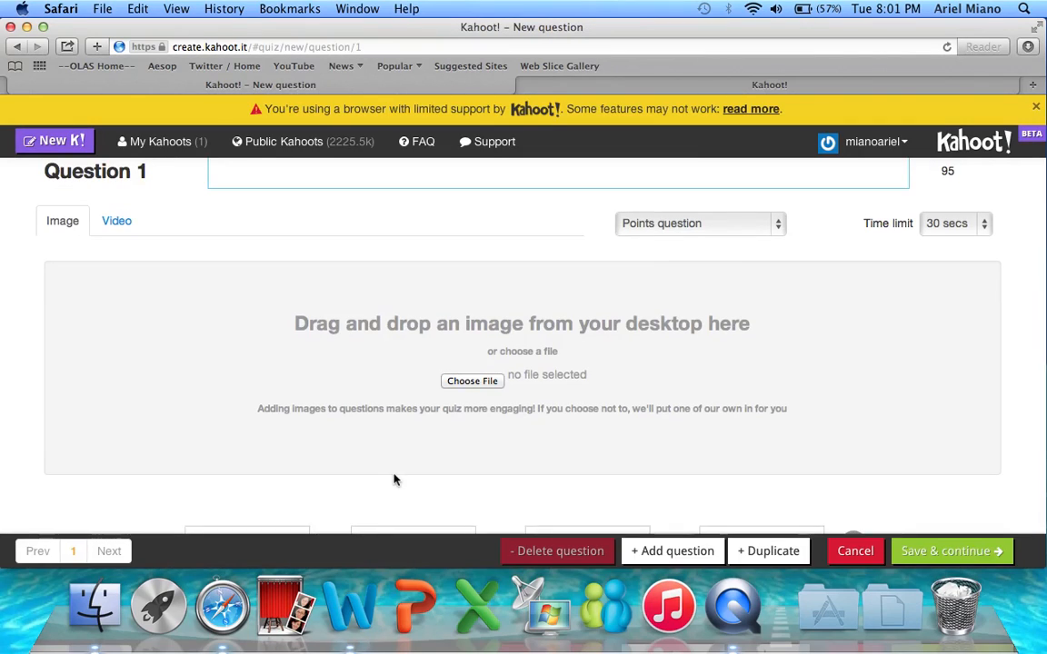
- Look over the empty Question 1 form, including its answer fields and video option, and return to the image option
key("ctrl+super+Escape")
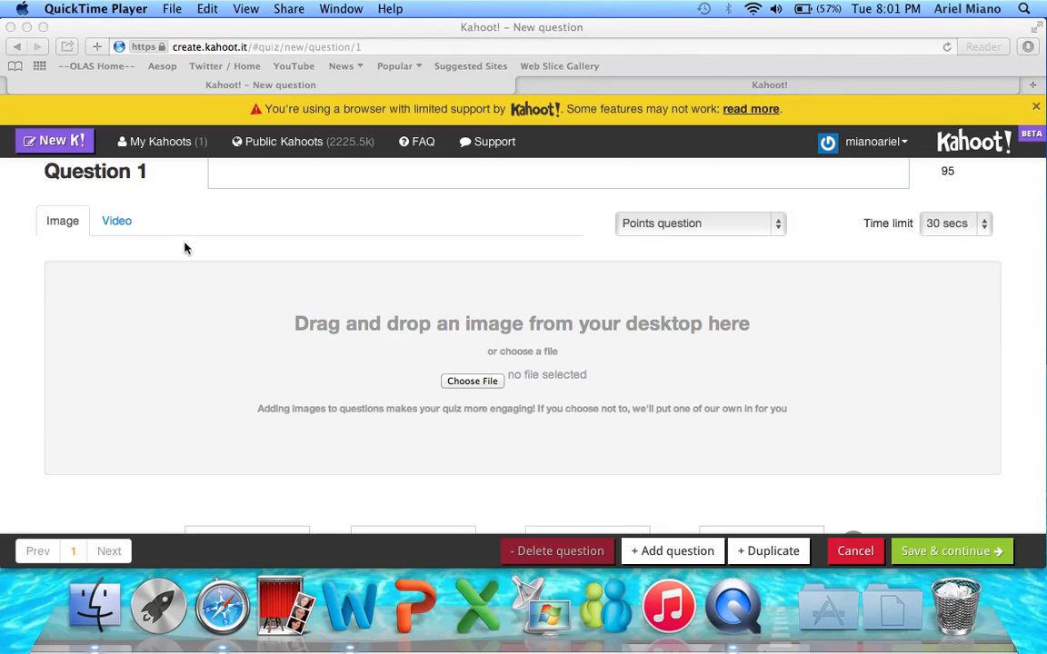
scroll(505, 356, "up", 3)
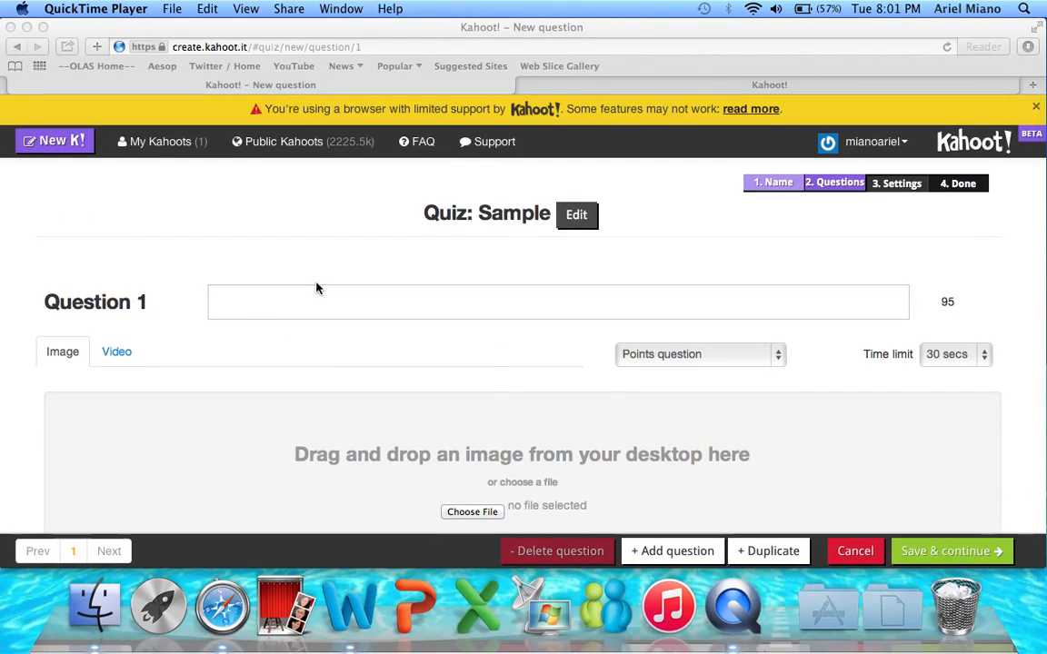
scroll(316, 288, "down", 5)
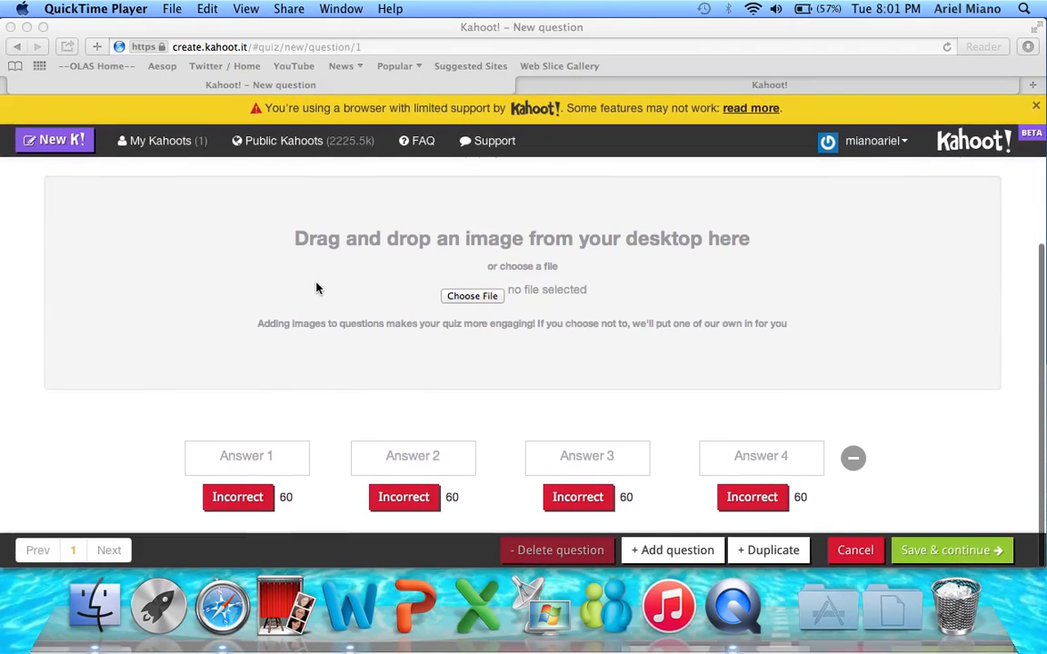
scroll(316, 288, "up", 5)
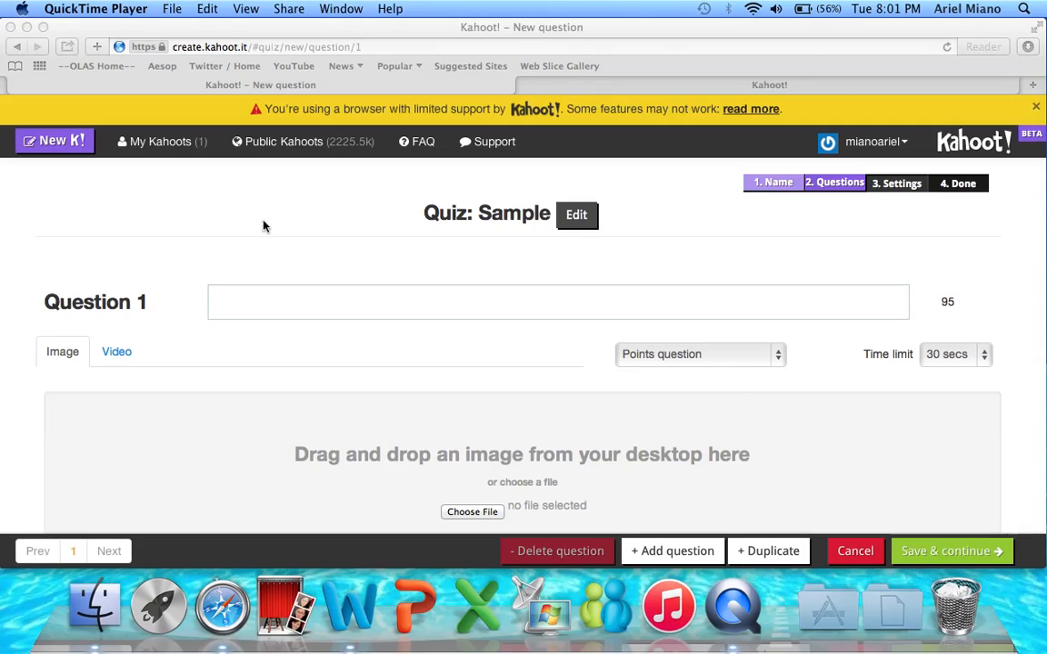
left_click(229, 313)
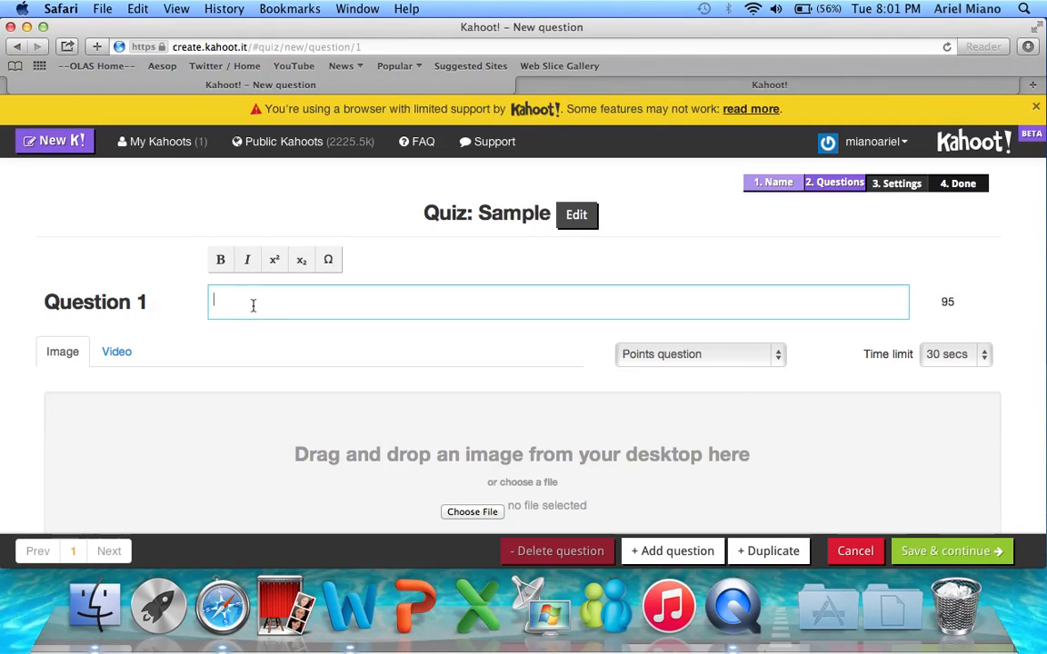
left_click(109, 358)
scroll(461, 390, "down", 3)
scroll(459, 389, "up", 3)
scroll(460, 389, "up", 1)
left_click(70, 358)
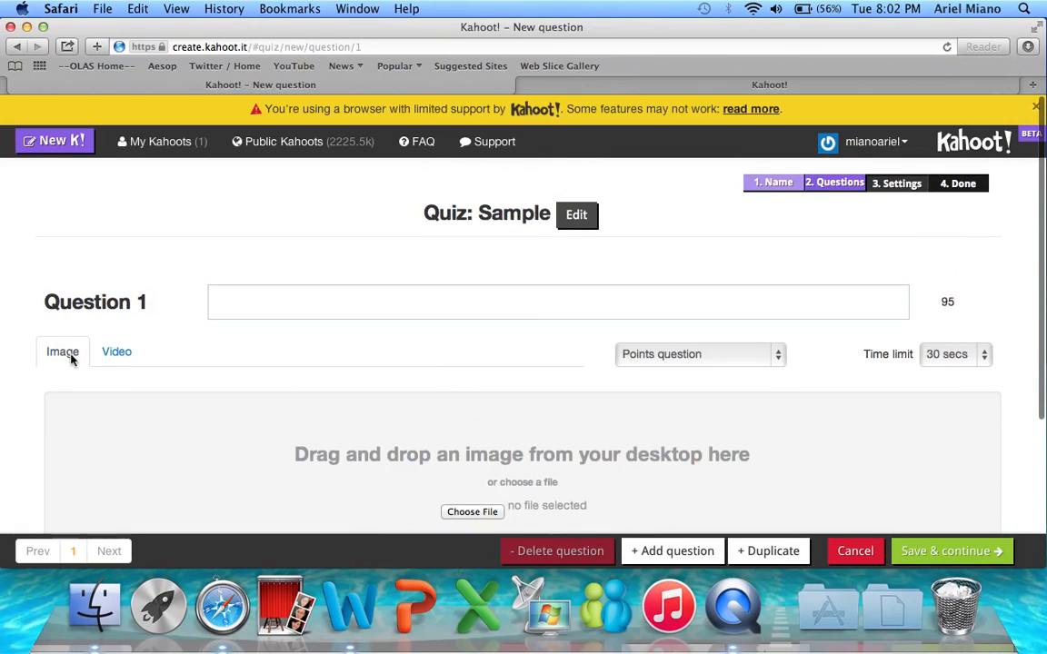
- Enter "Solve for 'x'. x + 3 = 5" as the text of Question 1
left_click(232, 307)
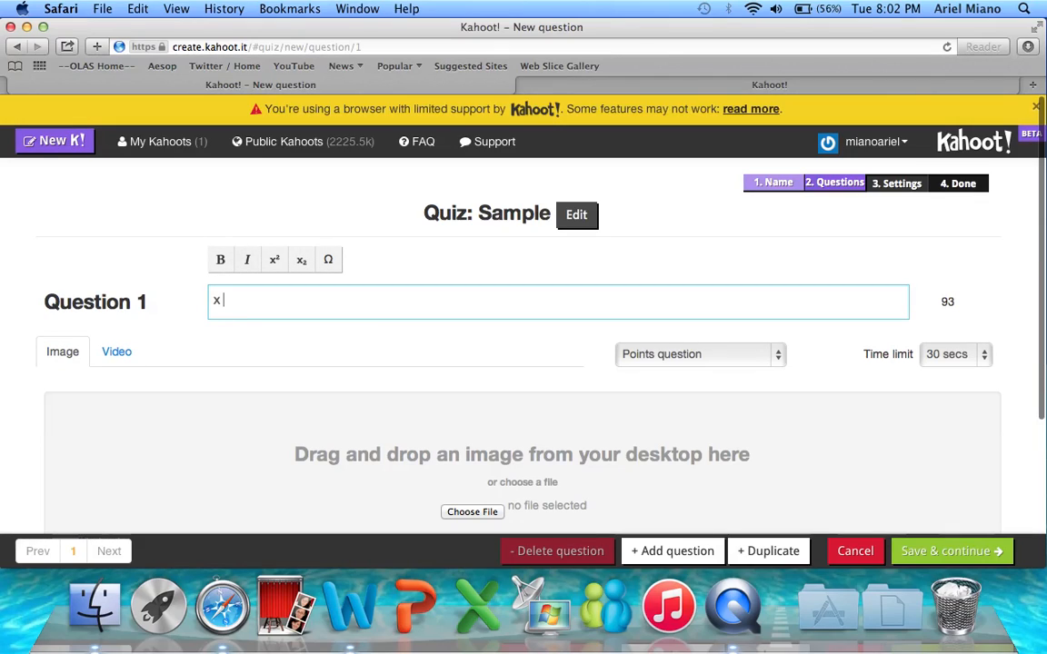
type("Solve for 'x'. x + 3 = 5")
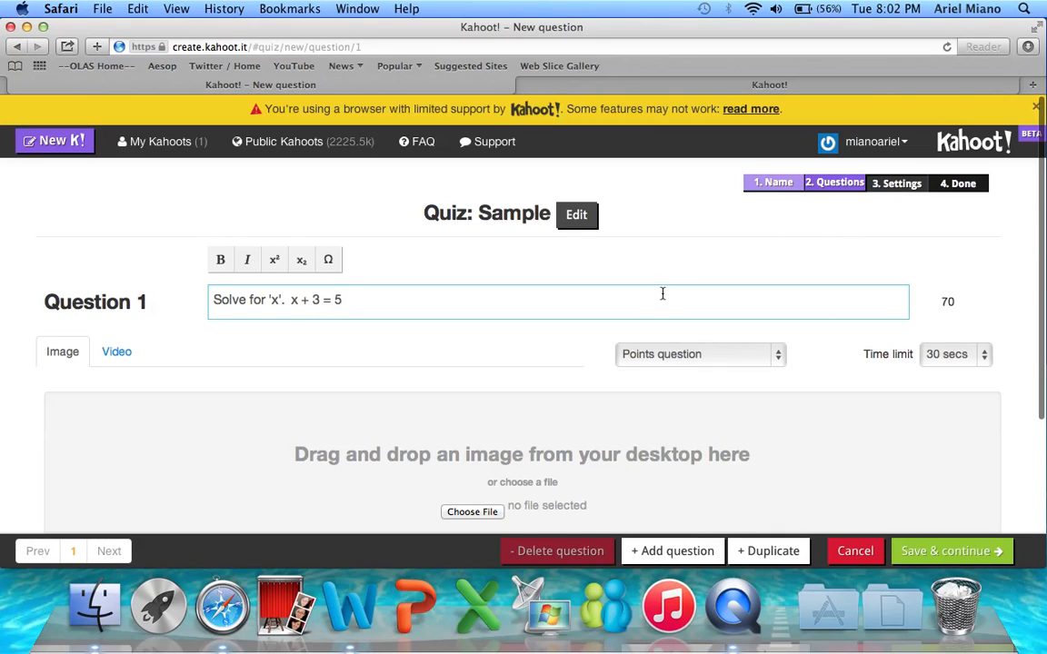
- Check the points and time limit choices for Question 1, selecting Points question
scroll(661, 294, "down", 2)
left_click(681, 270)
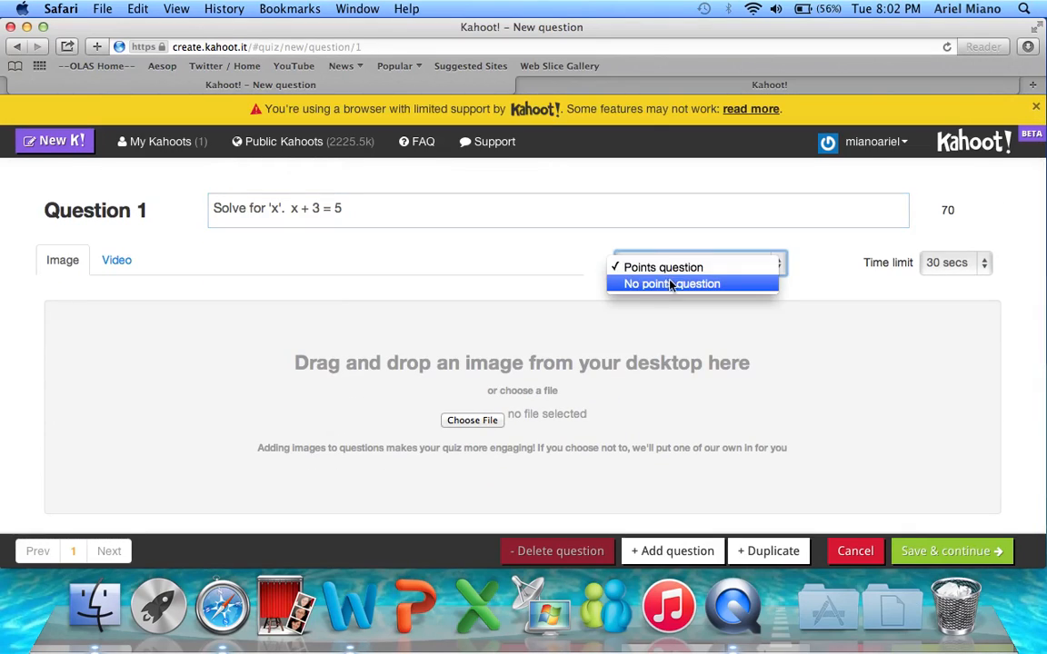
left_click(666, 271)
scroll(769, 217, "up", 2)
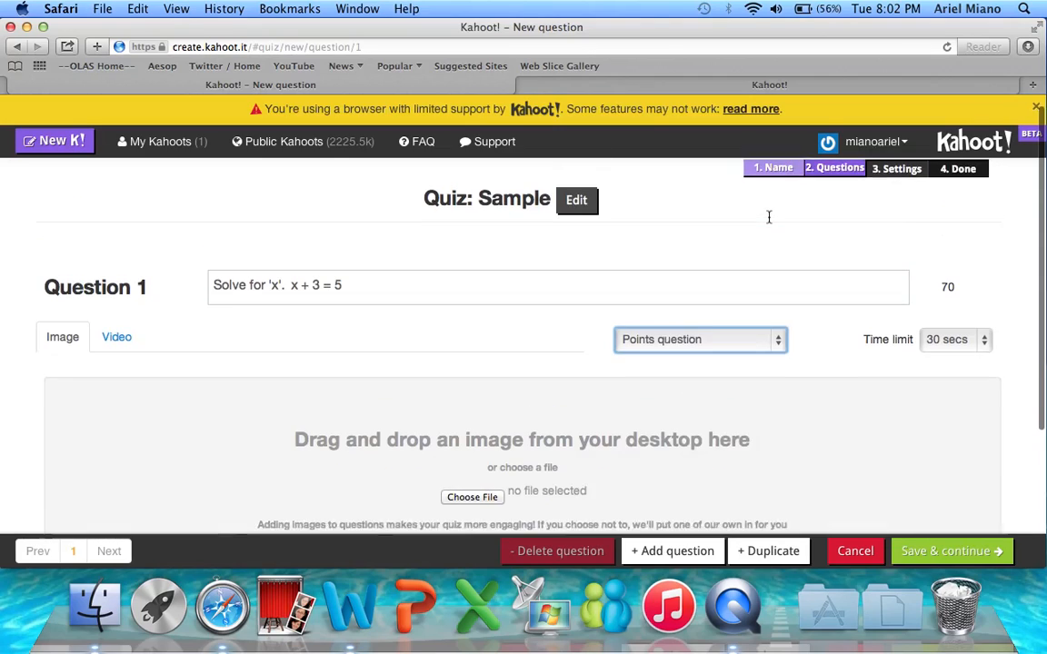
left_click(965, 360)
left_click(965, 359)
- Fill in the four answers of Question 1 with 1, 2, 3 and 4
scroll(487, 344, "down", 4)
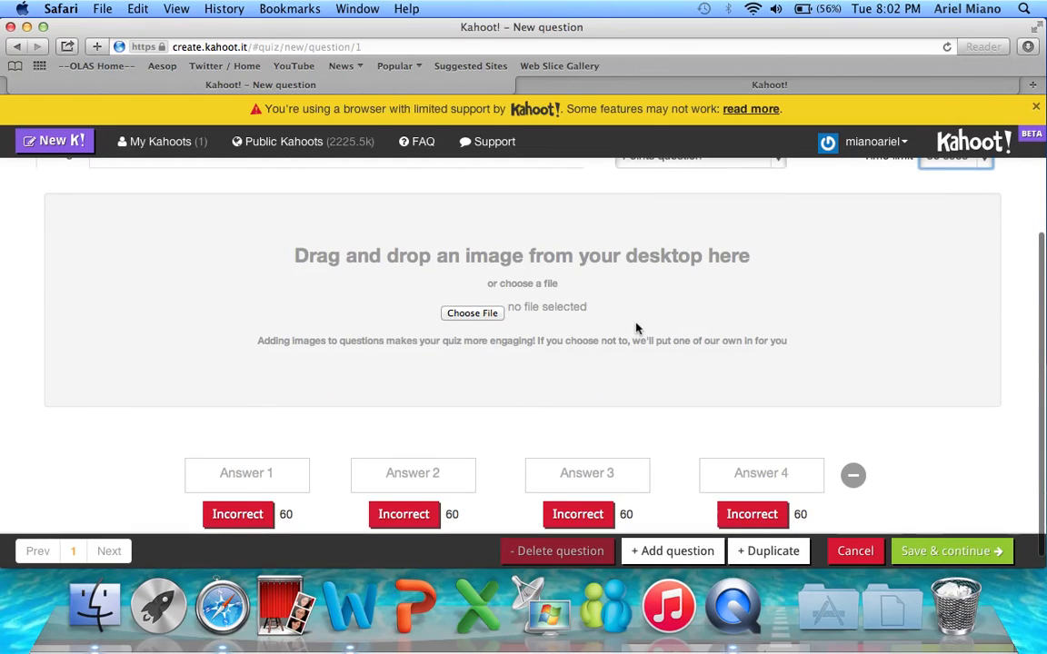
left_click(274, 473)
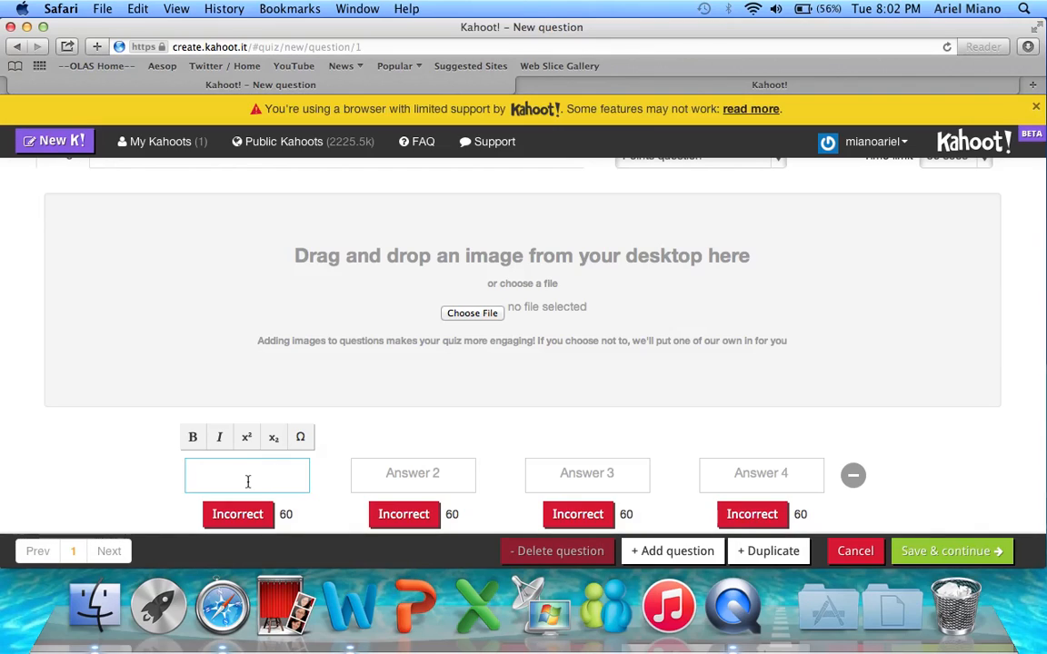
scroll(247, 482, "down", 1)
type("1")
left_click(418, 459)
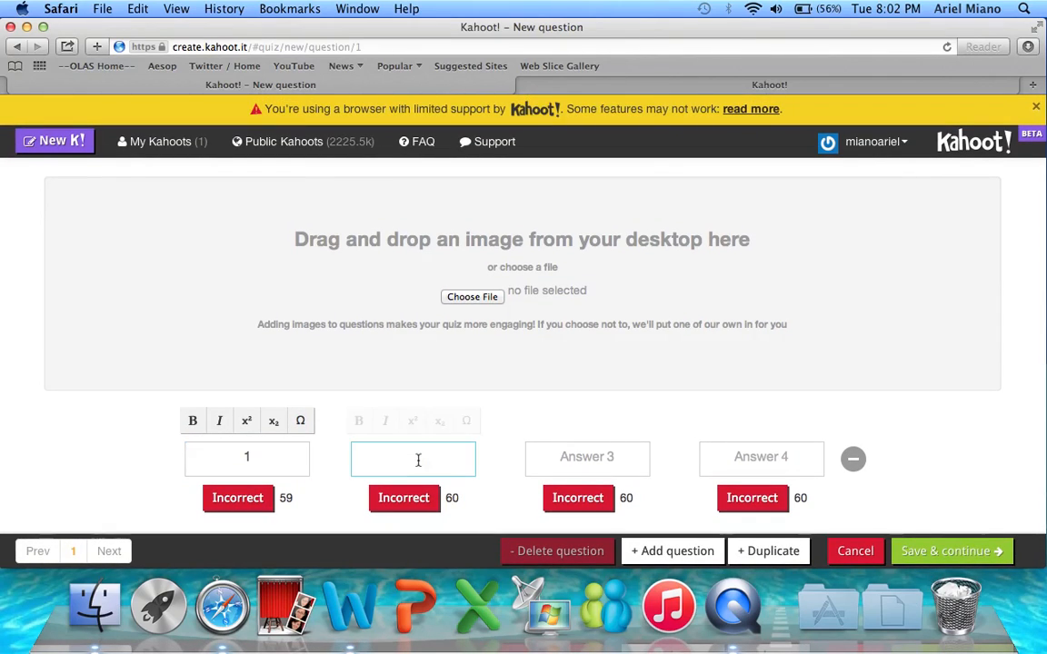
type("2")
left_click(598, 460)
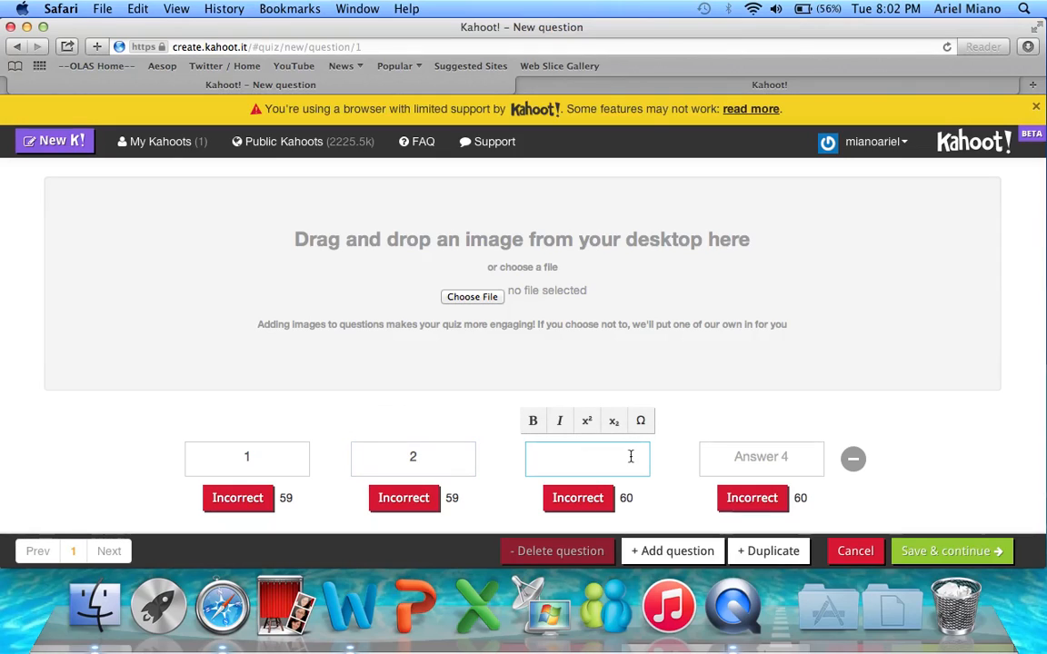
left_click(758, 462)
type("4")
left_click(941, 423)
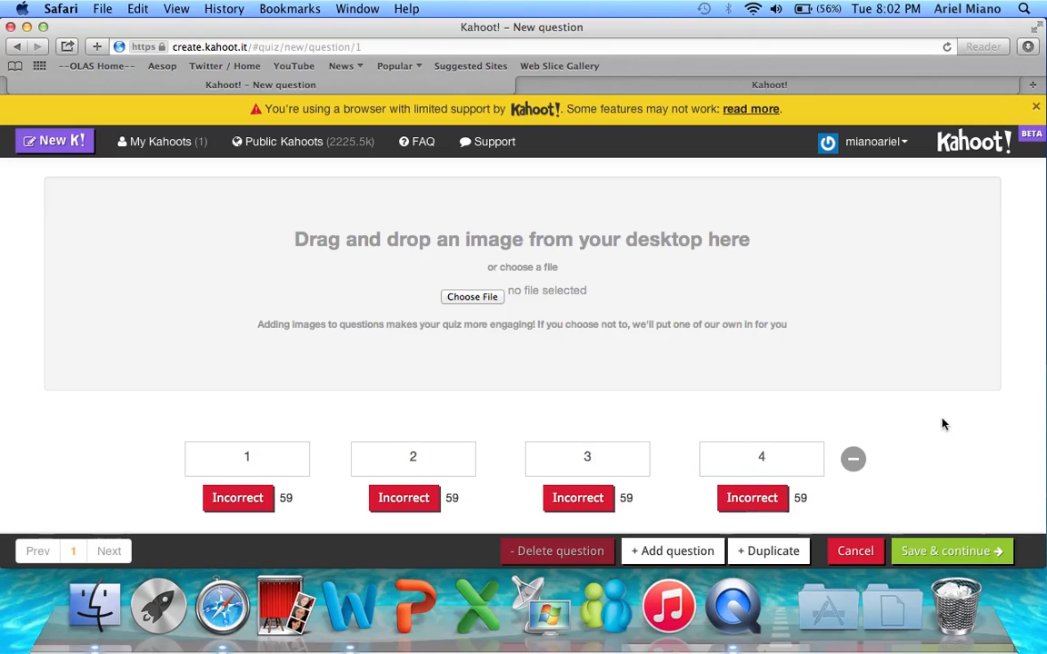
scroll(941, 424, "up", 1)
scroll(941, 424, "up", 3)
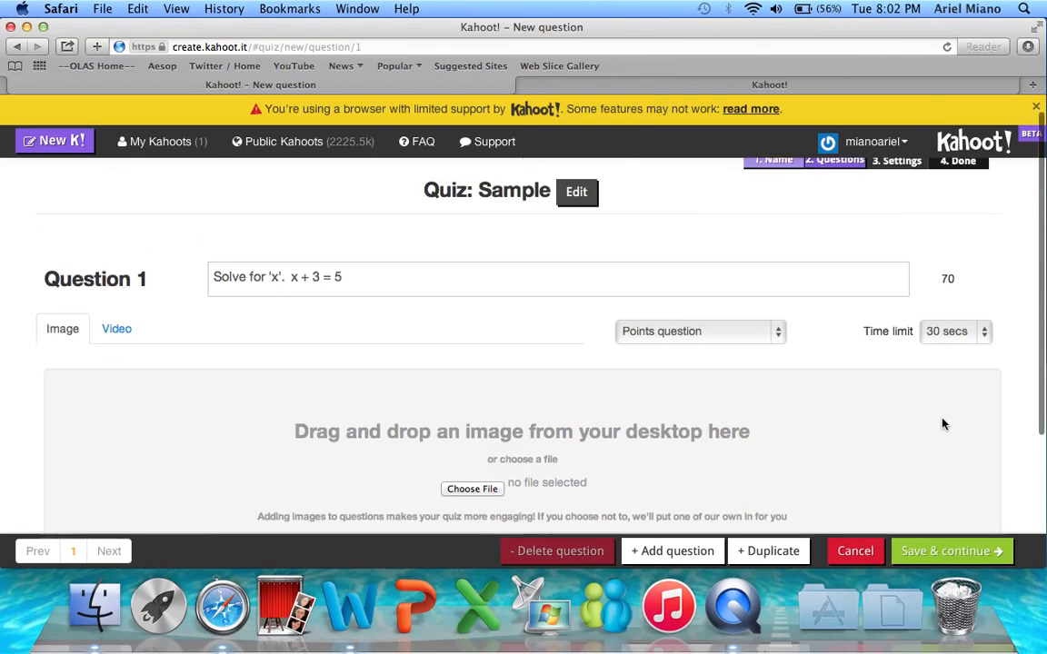
- Mark answer 2 as the correct answer of Question 1 and save the question to continue to the quiz settings
scroll(941, 423, "down", 4)
scroll(942, 423, "up", 3)
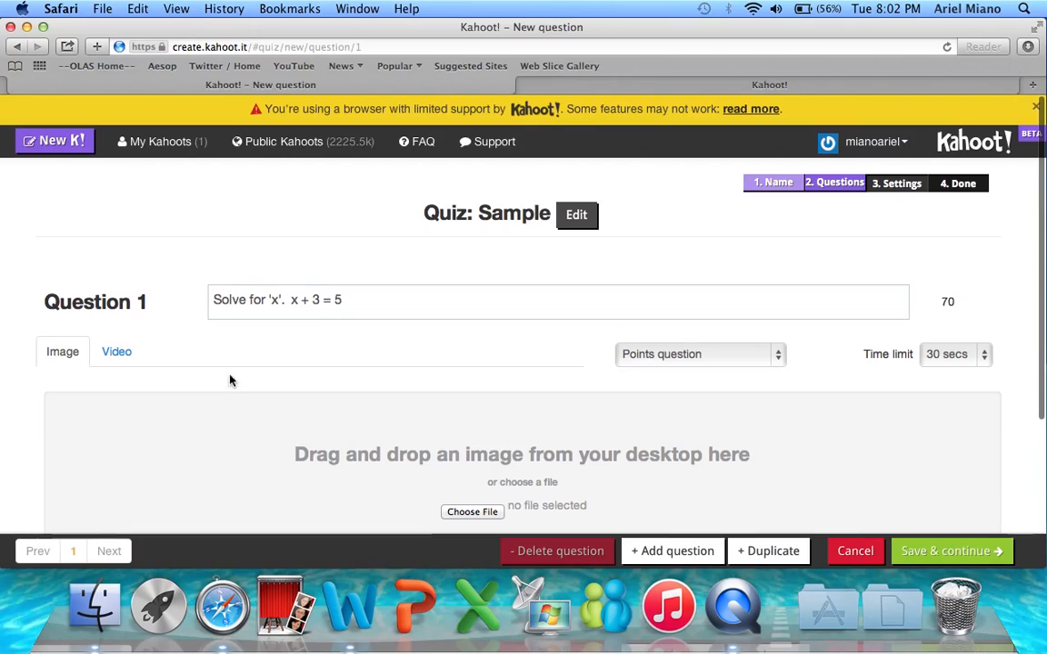
scroll(364, 311, "down", 5)
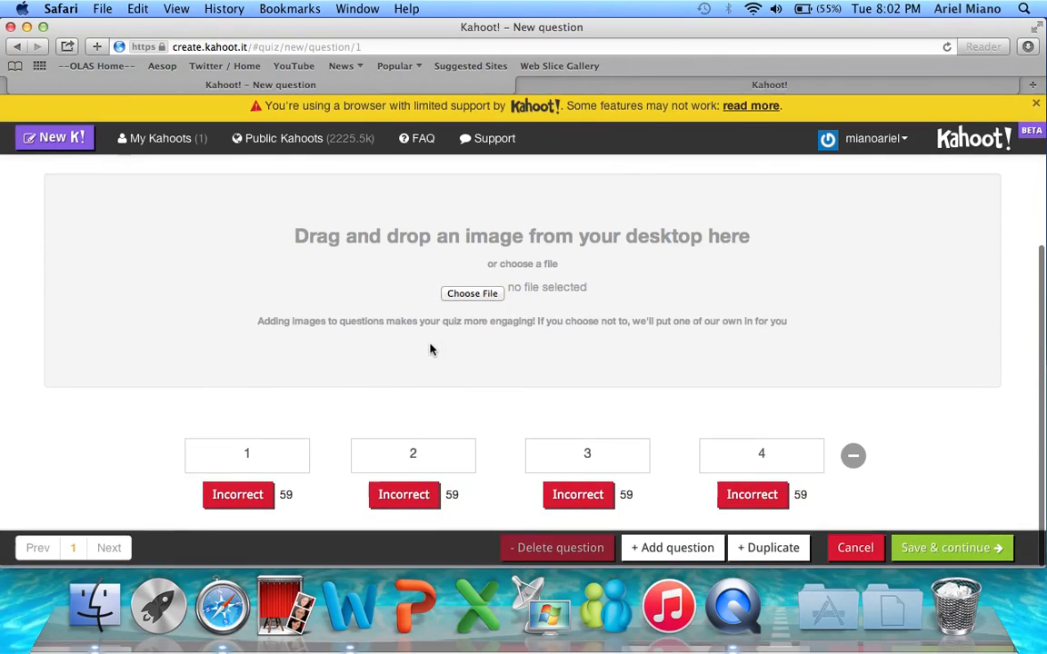
left_click(405, 498)
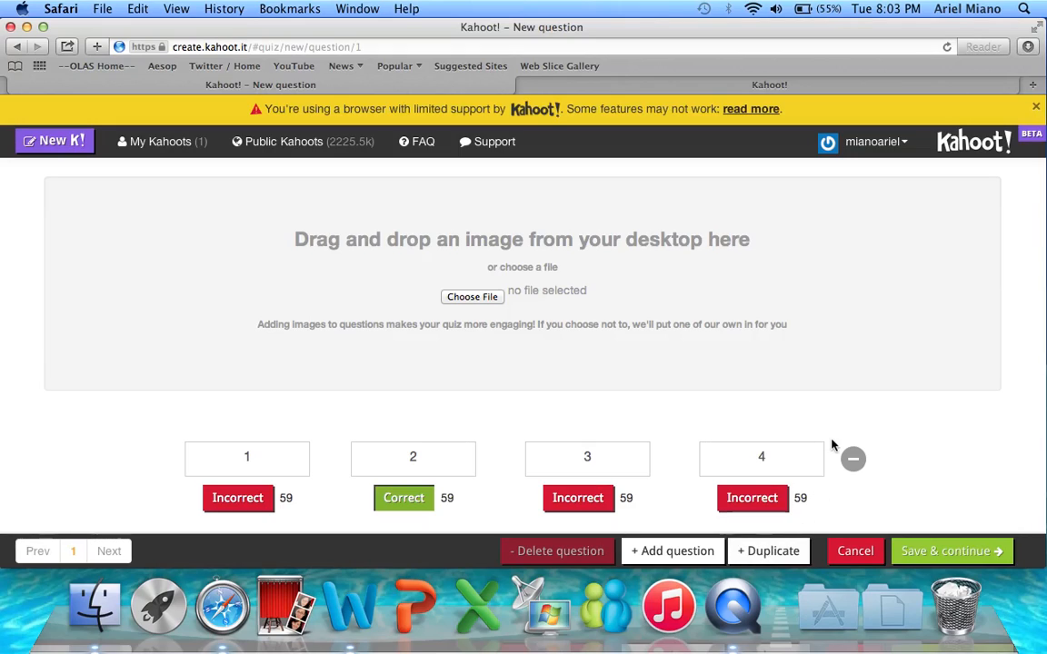
left_click(939, 551)
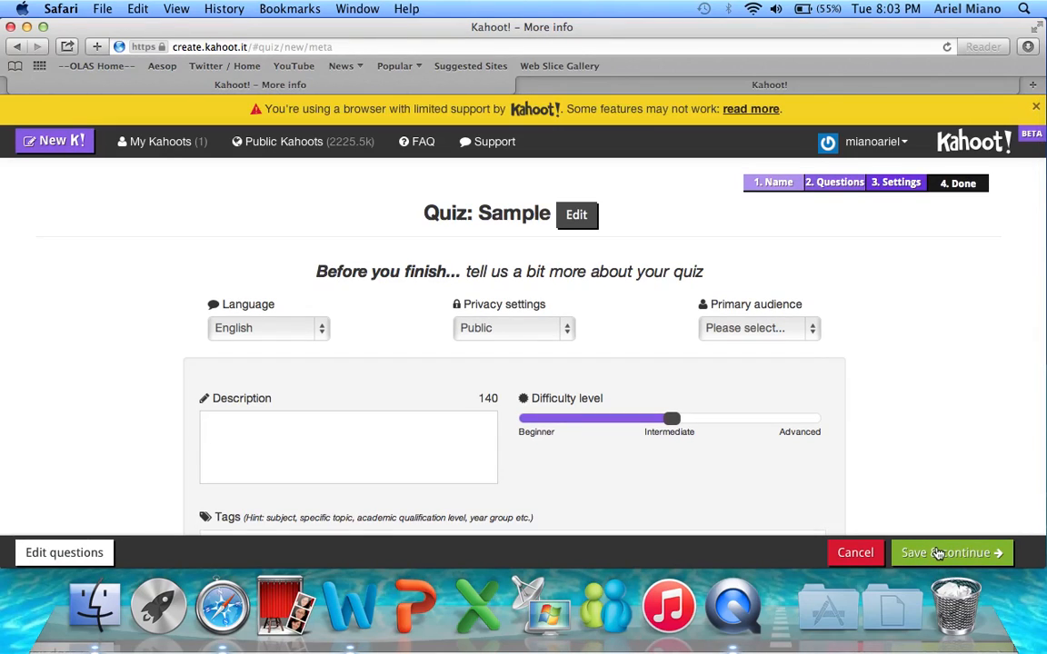
- Set the quiz's language to English, its privacy to Public and its primary audience to School
left_click(288, 329)
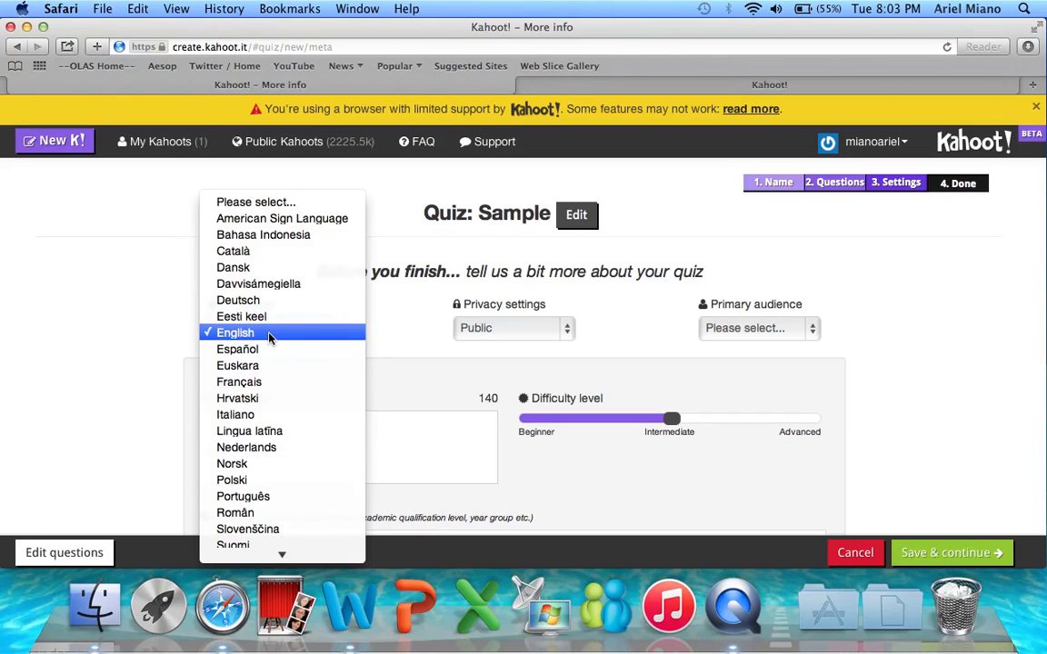
left_click(269, 334)
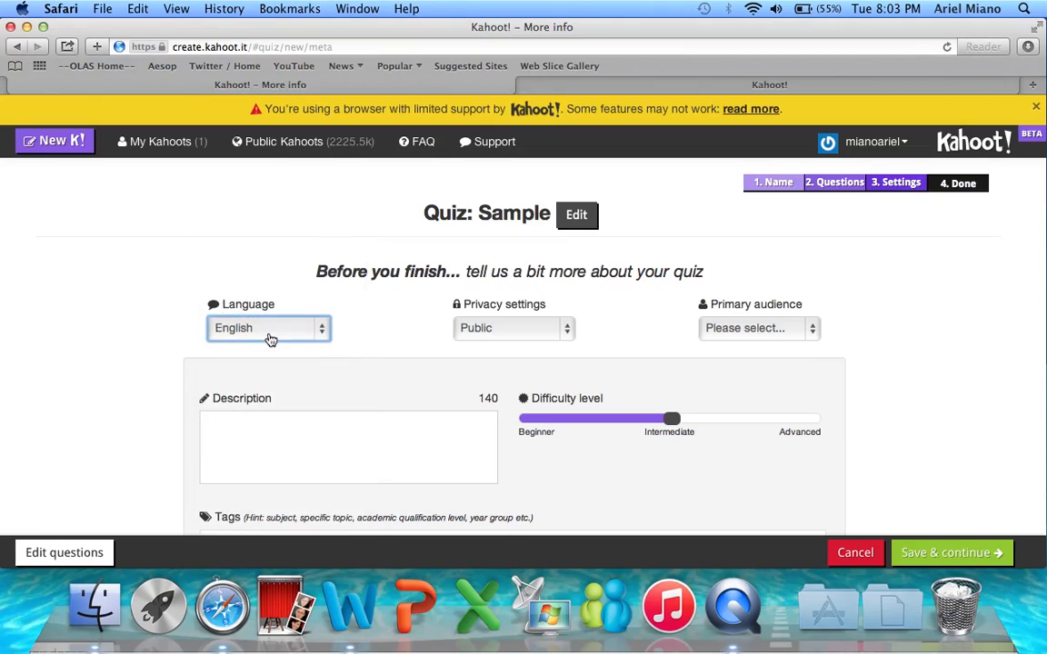
left_click(503, 335)
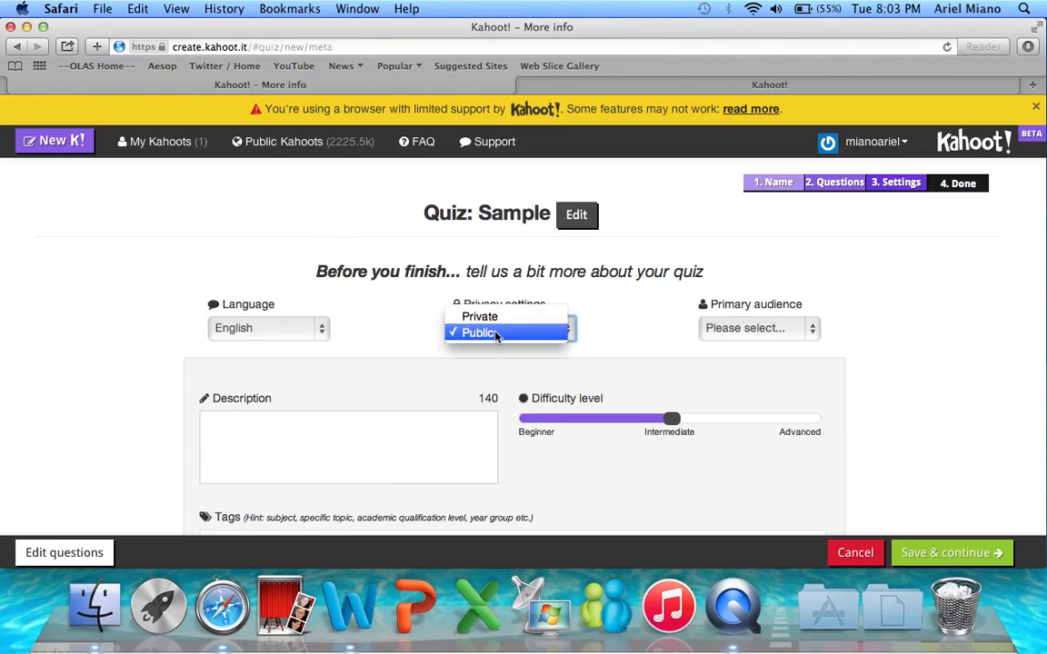
left_click(486, 333)
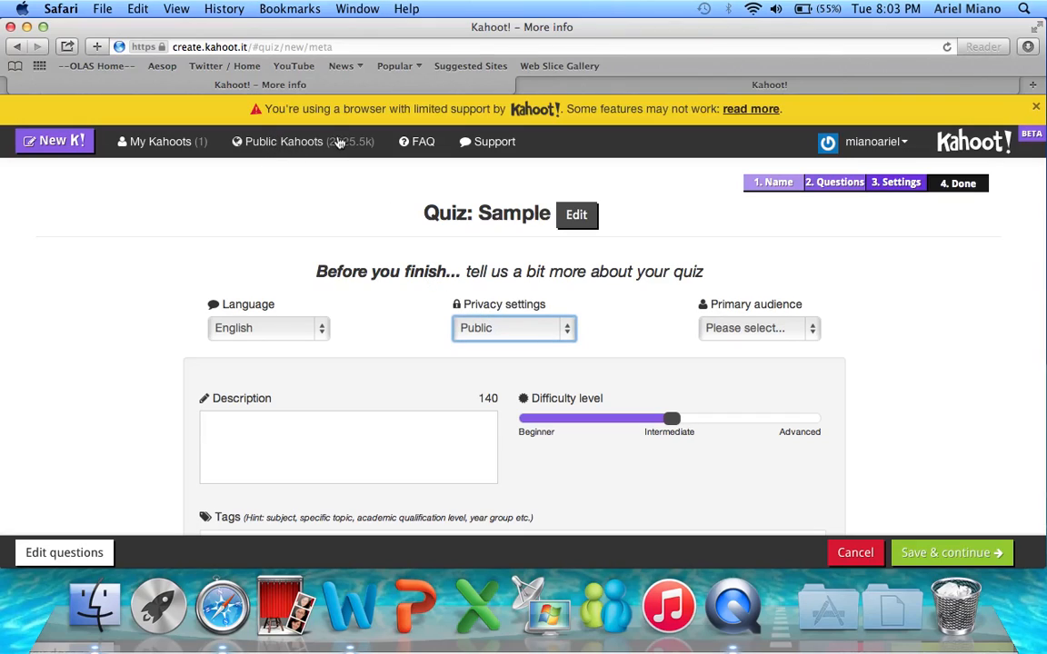
left_click(760, 333)
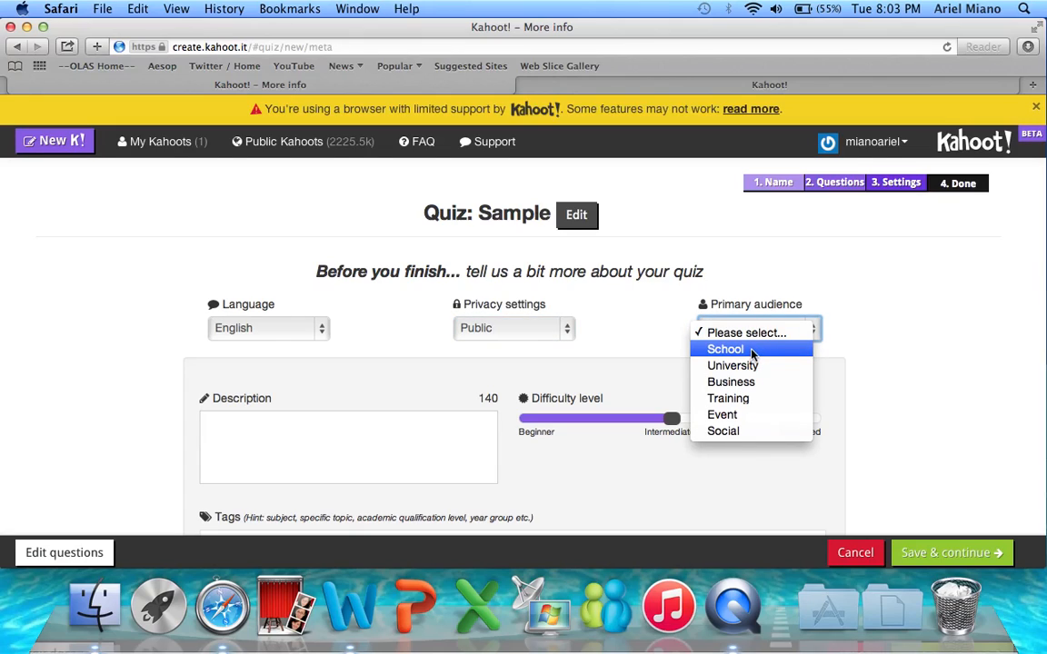
left_click(751, 351)
- Keep the difficulty level at Intermediate and save the quiz settings without a description or tags
left_click(296, 440)
scroll(296, 440, "down", 2)
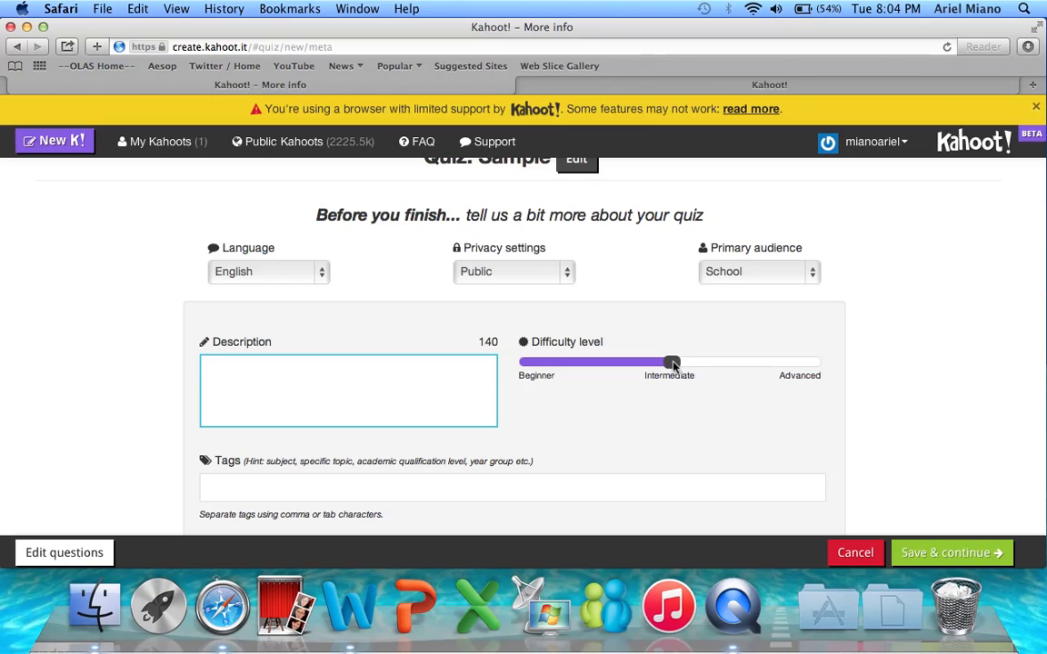
left_click(673, 364)
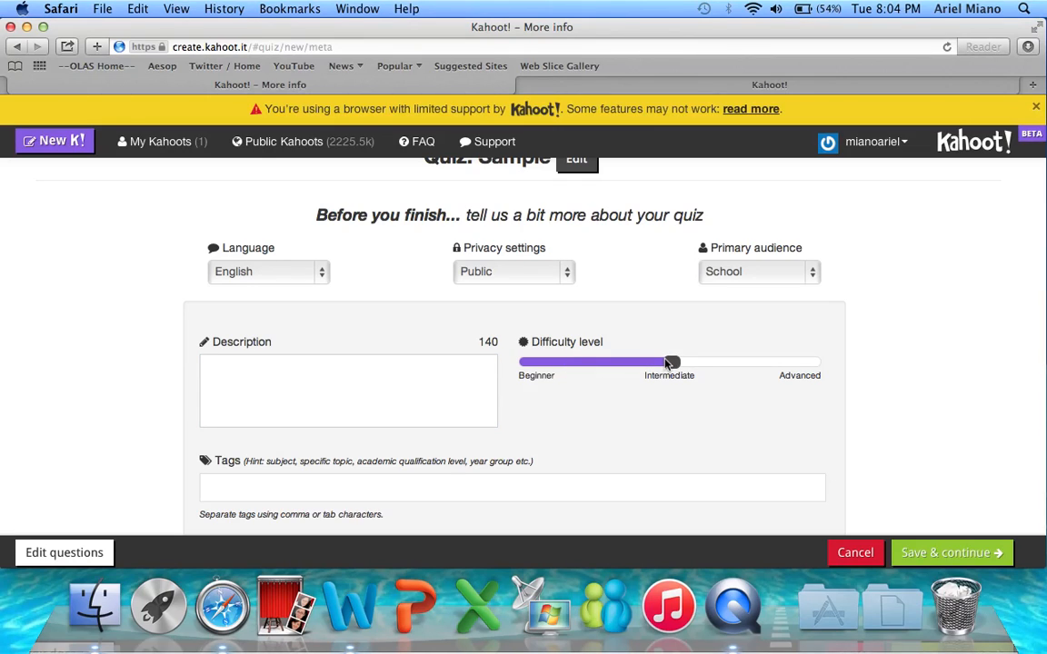
scroll(666, 362, "down", 1)
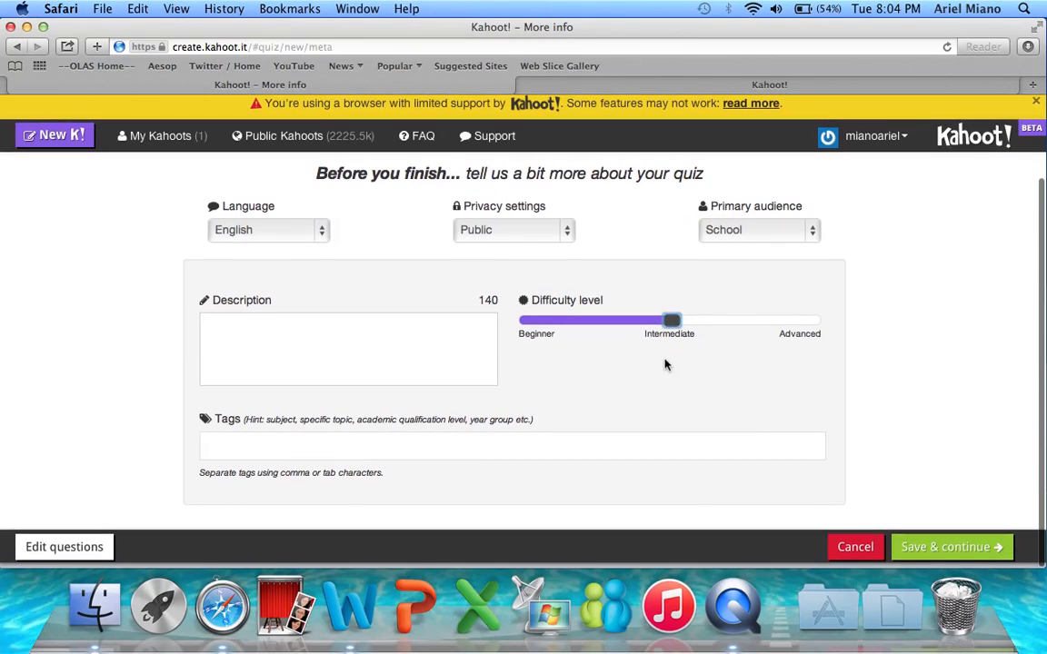
left_click(930, 548)
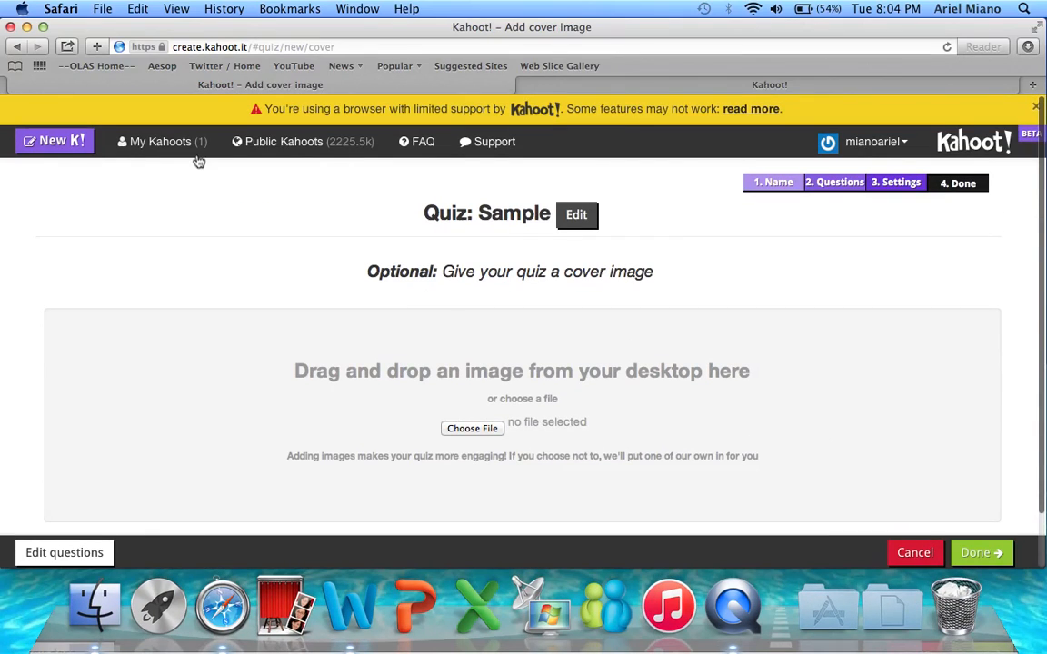
- Add the Algebra image file from the desktop as the quiz's cover image and restore the browser window's position
key("super+Tab")
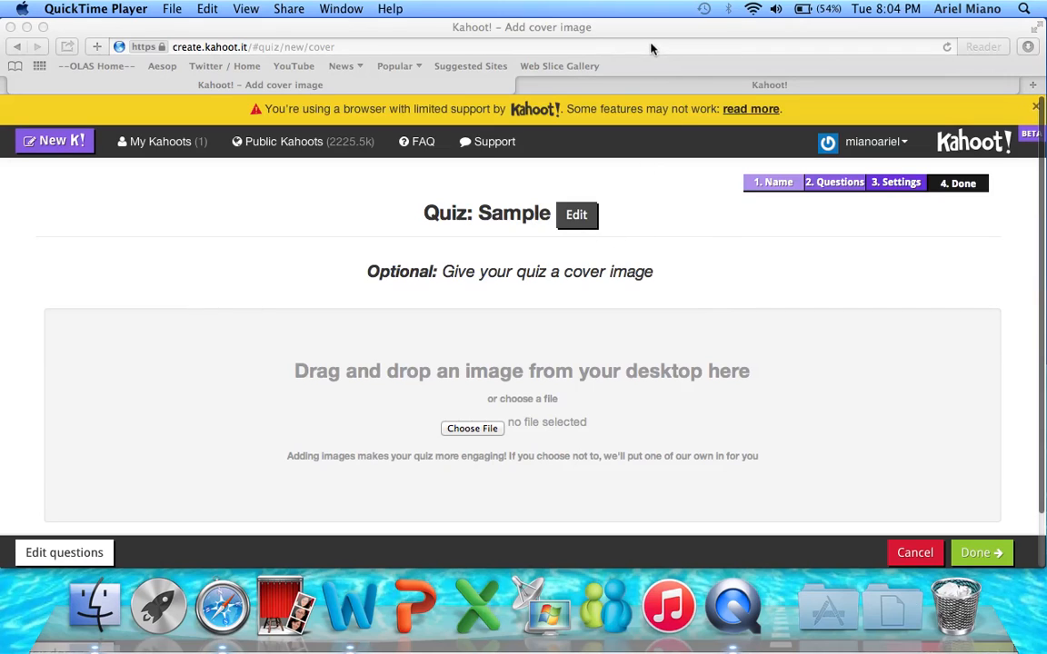
left_click_drag(650, 37, 561, 50)
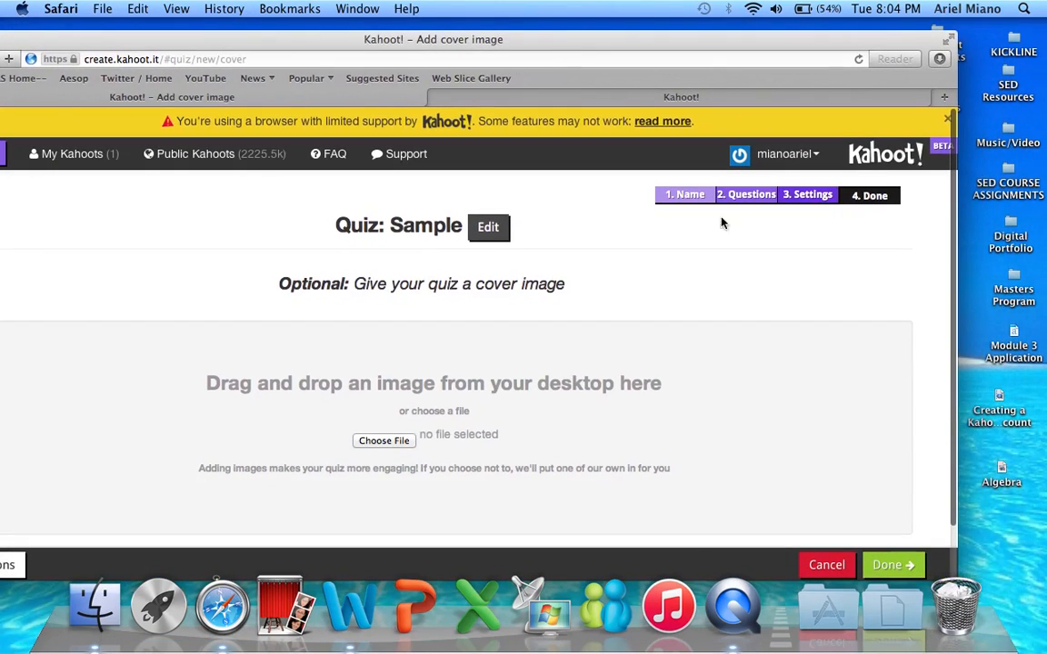
left_click_drag(992, 461, 539, 370)
left_click_drag(254, 39, 335, 7)
- Finish the quiz with its cover image, leaving the lobby's YouTube background video empty
scroll(389, 287, "down", 3)
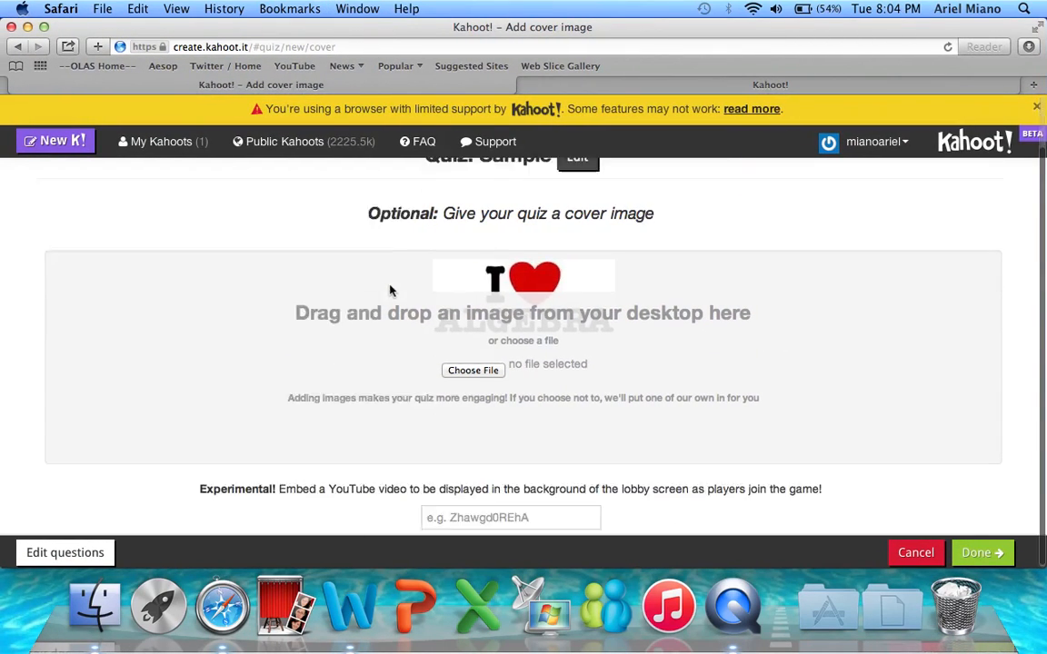
scroll(390, 289, "up", 3)
scroll(870, 453, "down", 3)
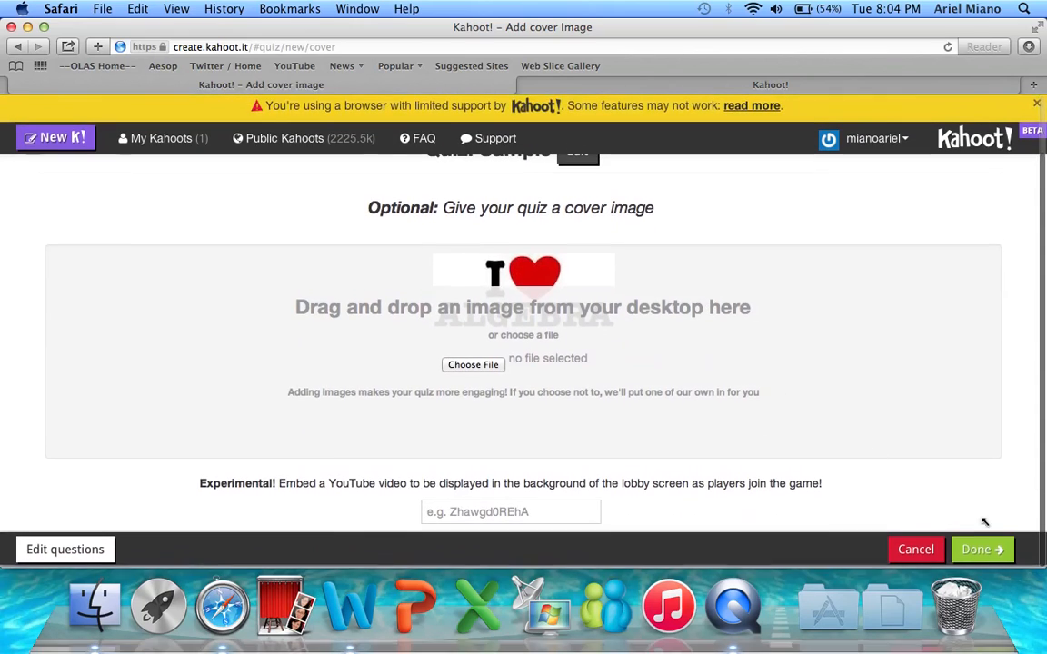
left_click(463, 513)
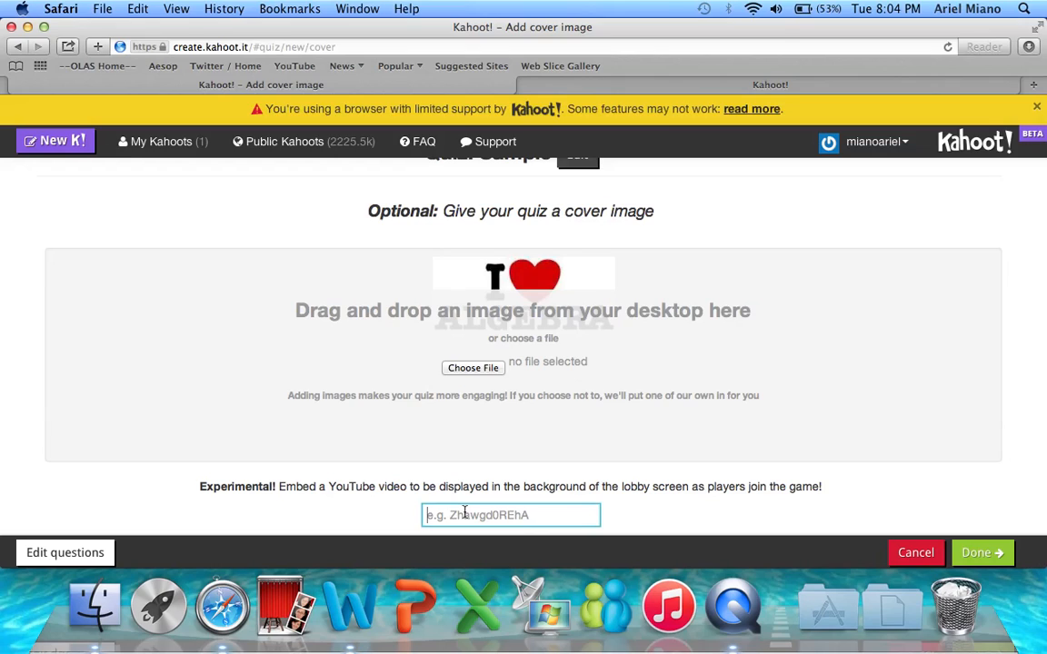
left_click(981, 553)
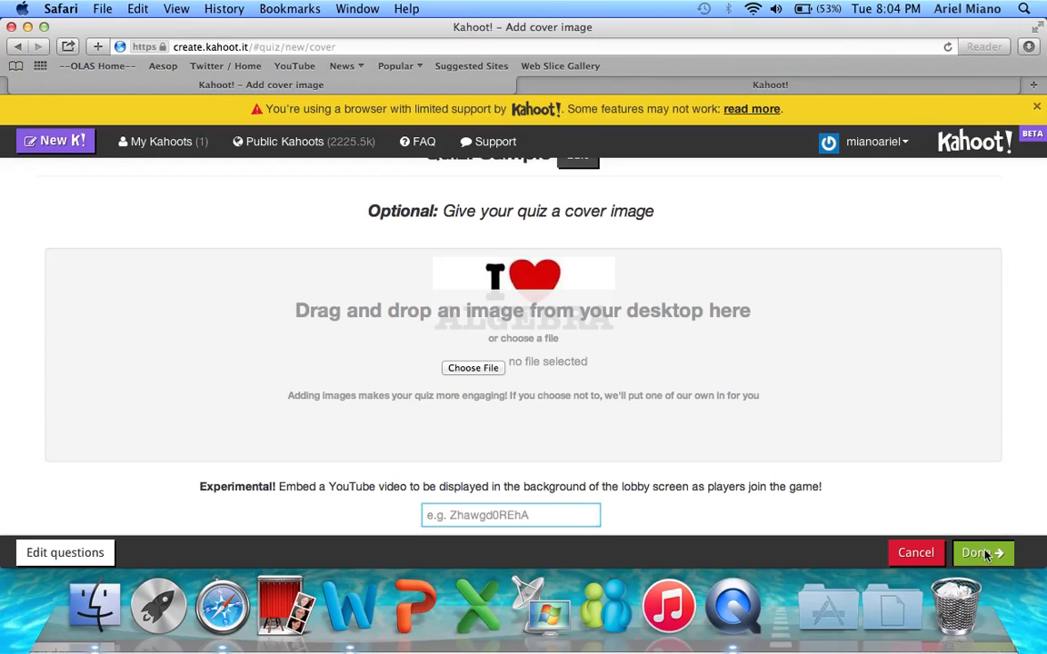